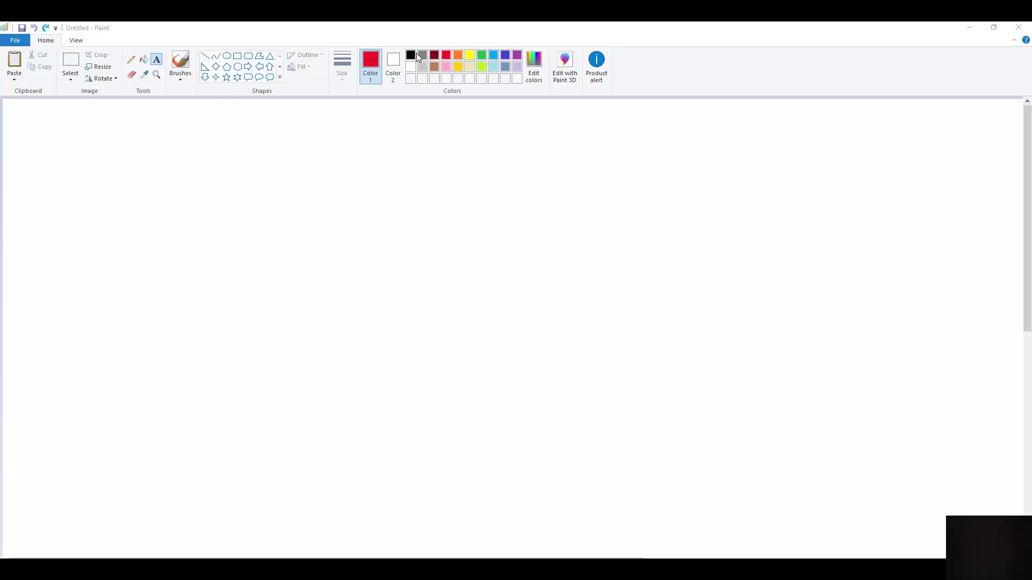
# Draw a black rectangle outline near the top left of the canvas to represent the floor
pyautogui.click(411, 55)
pyautogui.click(239, 58)
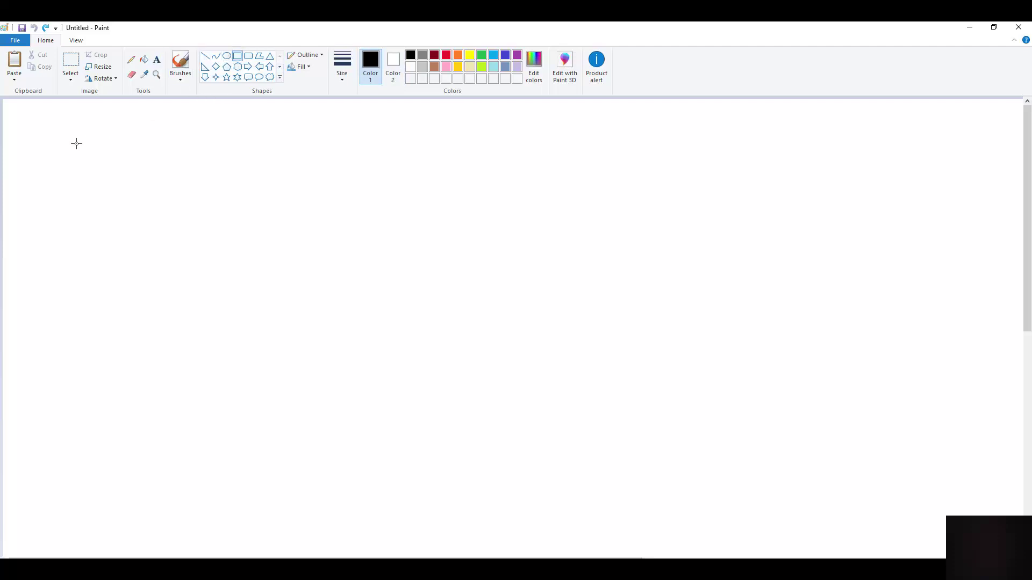
pyautogui.moveTo(78, 145)
pyautogui.mouseDown()
pyautogui.moveTo(184, 201)
pyautogui.moveTo(274, 228)
pyautogui.mouseUp()
pyautogui.click(158, 62)
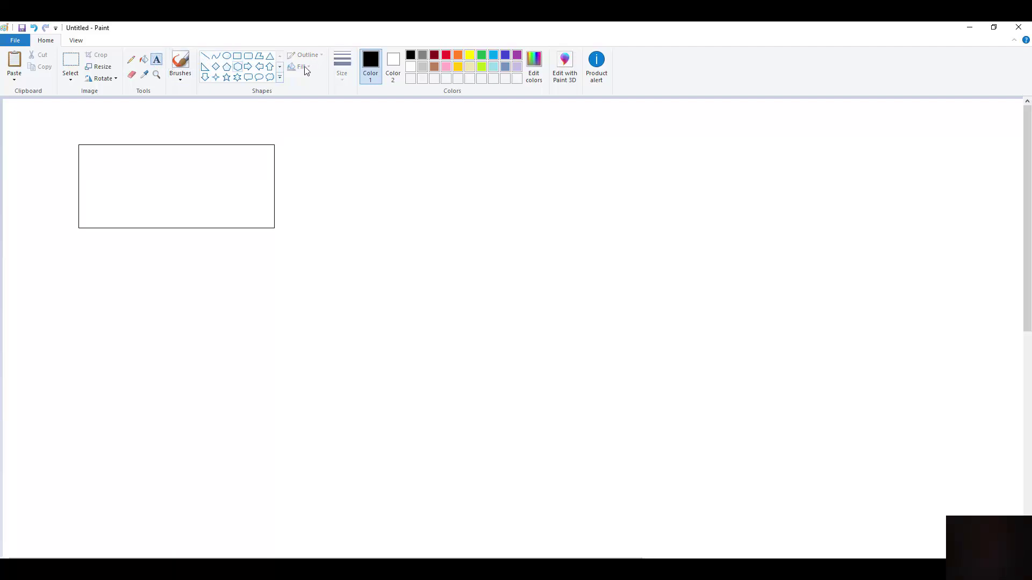
pyautogui.click(446, 57)
# Add red dimension labels: 33' above the rectangle and 16' on its left side
pyautogui.click(167, 114)
pyautogui.write('33')
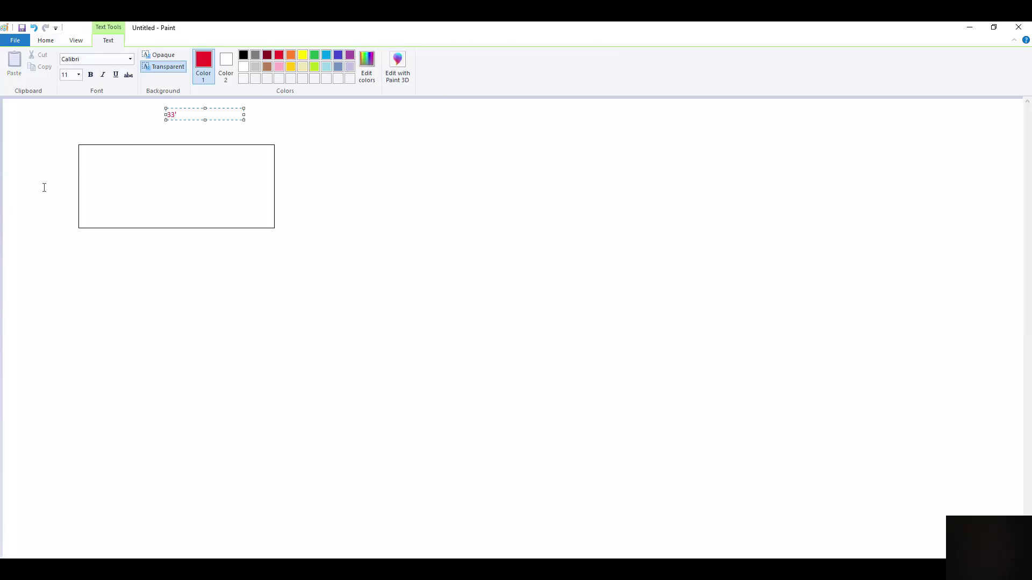
pyautogui.click(38, 183)
pyautogui.click(42, 186)
pyautogui.write('16')
pyautogui.click(245, 132)
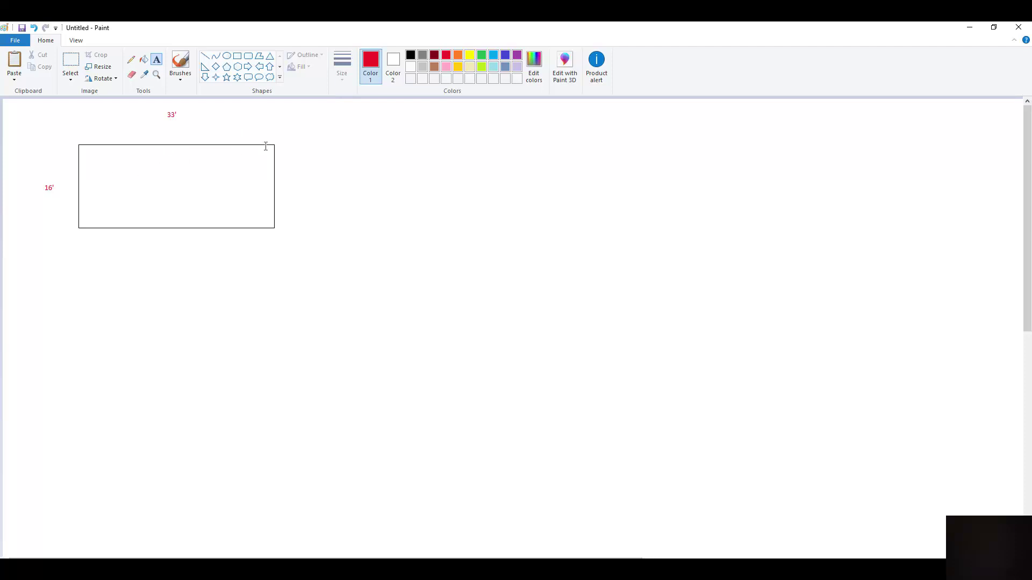
# Draw three thin gold vertical beams across the rectangle at the left end, right end and middle
pyautogui.click(237, 56)
pyautogui.click(458, 66)
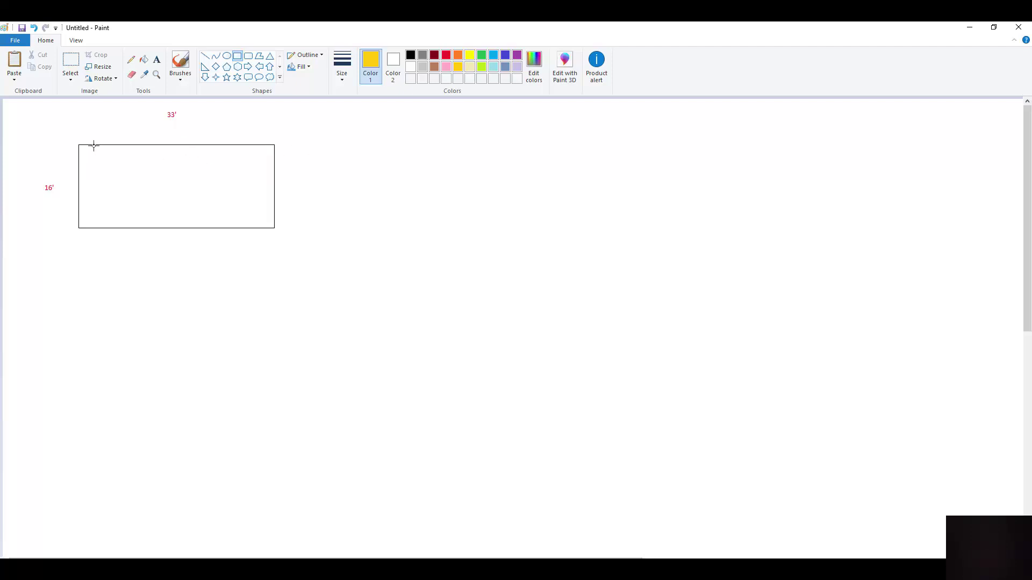
pyautogui.moveTo(91, 144); pyautogui.dragTo(93, 229)
pyautogui.moveTo(258, 145)
pyautogui.mouseDown()
pyautogui.moveTo(250, 179)
pyautogui.moveTo(259, 228)
pyautogui.mouseUp()
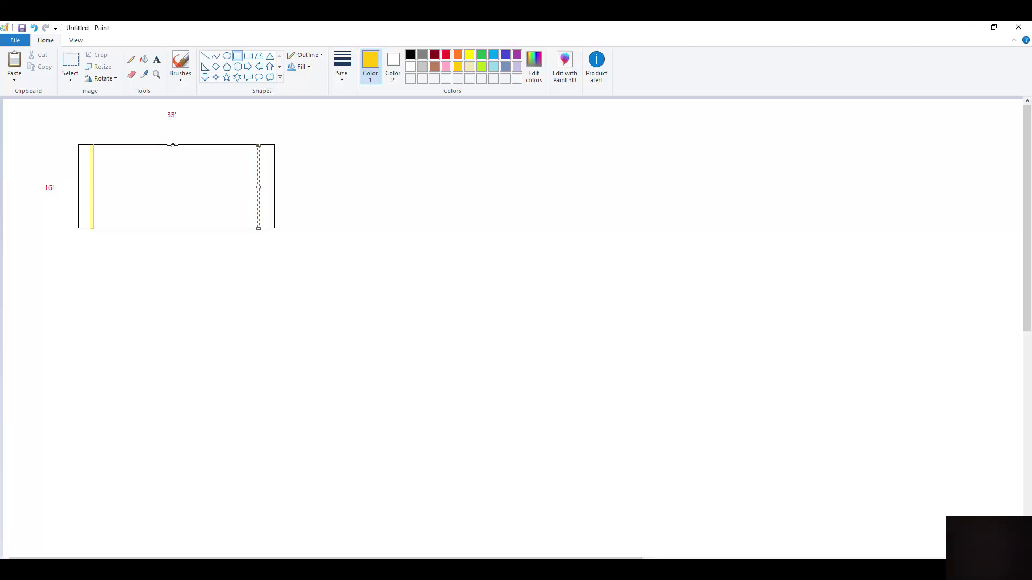
pyautogui.moveTo(170, 145); pyautogui.dragTo(172, 229)
pyautogui.click(156, 60)
# Add red 2' overhang labels above both ends of the rectangle
pyautogui.click(182, 65)
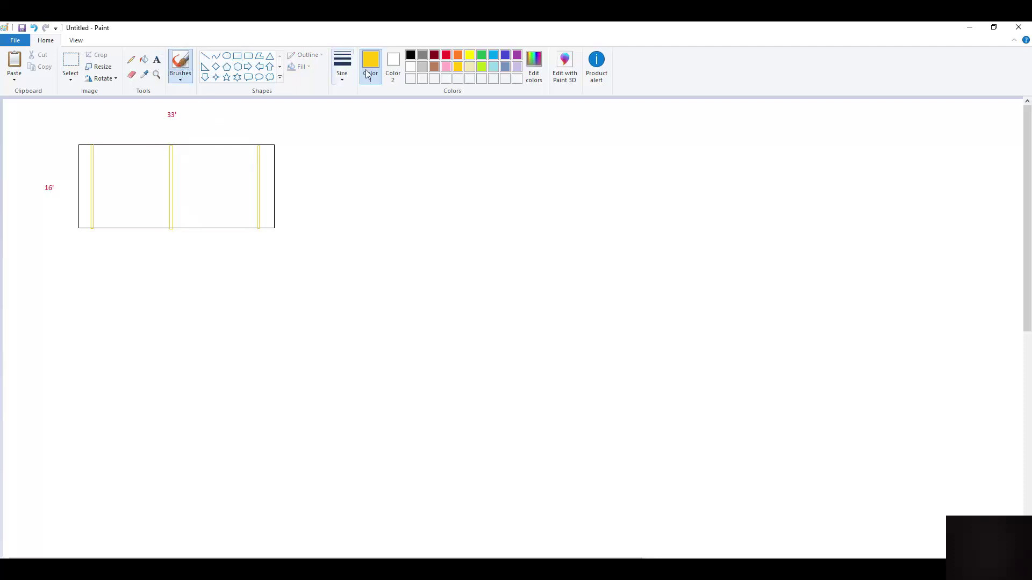
pyautogui.click(445, 55)
pyautogui.click(157, 60)
pyautogui.click(78, 124)
pyautogui.write('2')
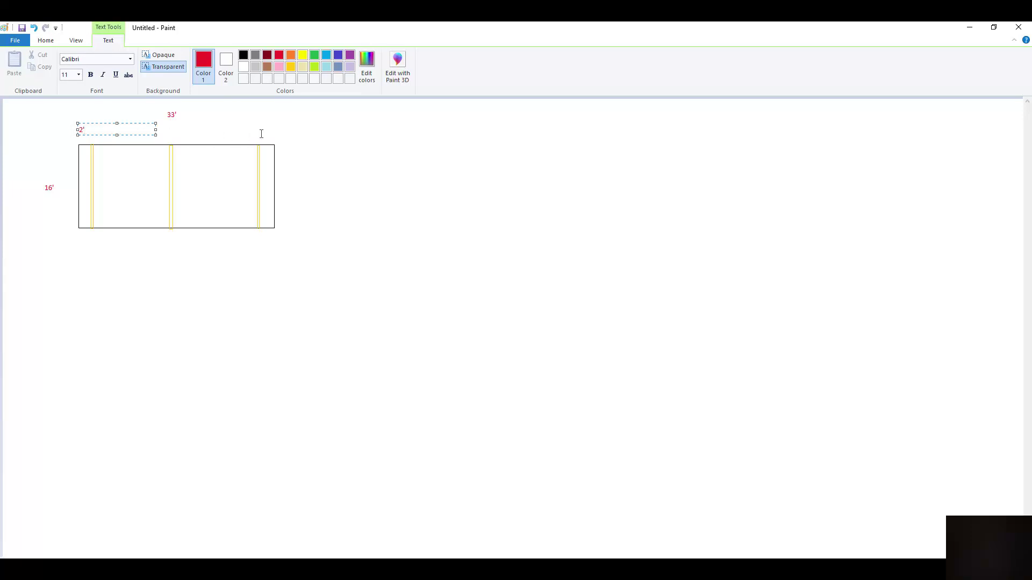
pyautogui.click(263, 135)
pyautogui.click(265, 137)
pyautogui.write("2'")
pyautogui.click(124, 132)
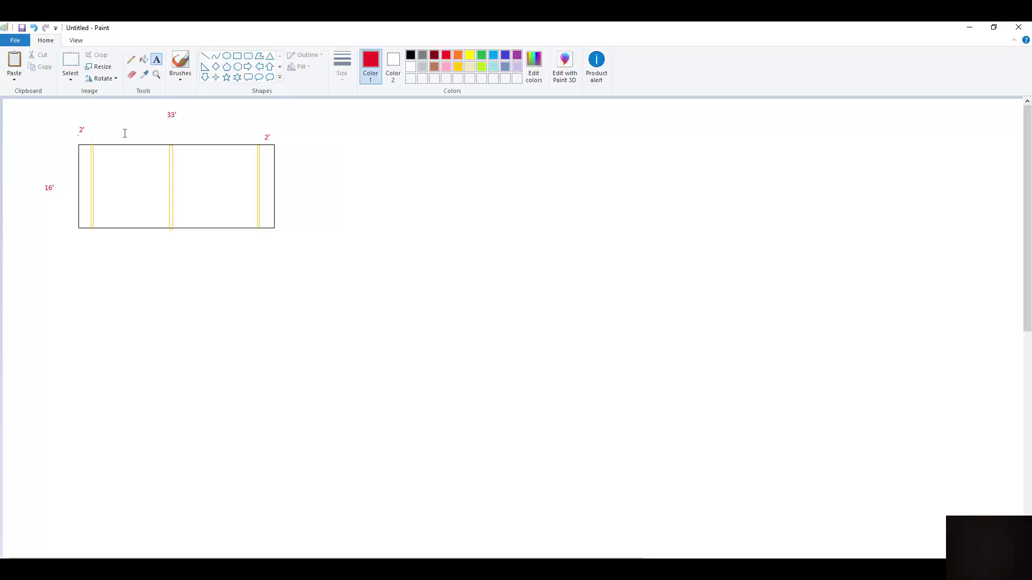
# Add red 14'6" labels above each of the two bays
pyautogui.click(124, 133)
pyautogui.write('1')
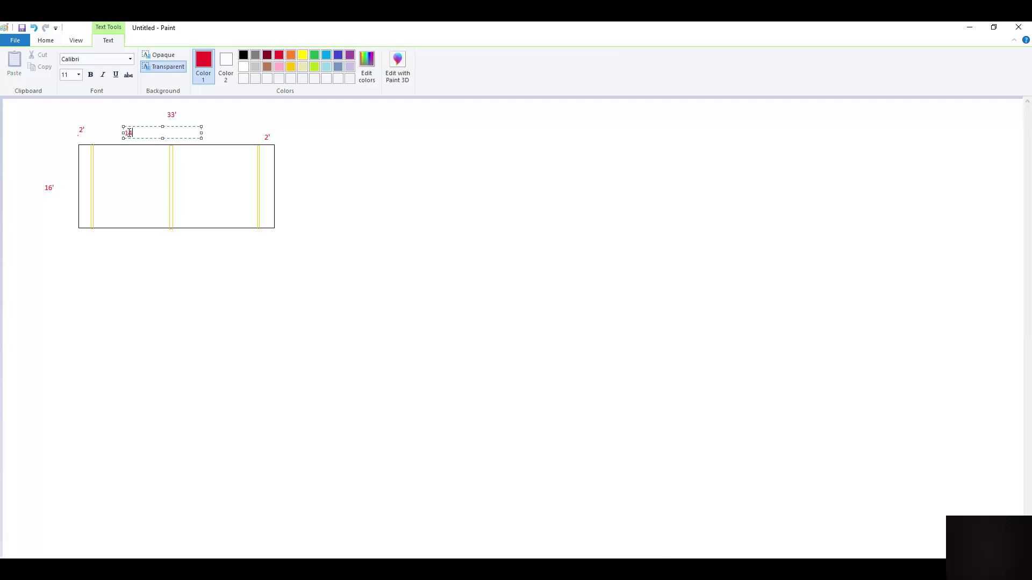
pyautogui.write('4\'6"')
pyautogui.click(214, 132)
pyautogui.click(213, 133)
pyautogui.write('14\'6"')
pyautogui.click(329, 146)
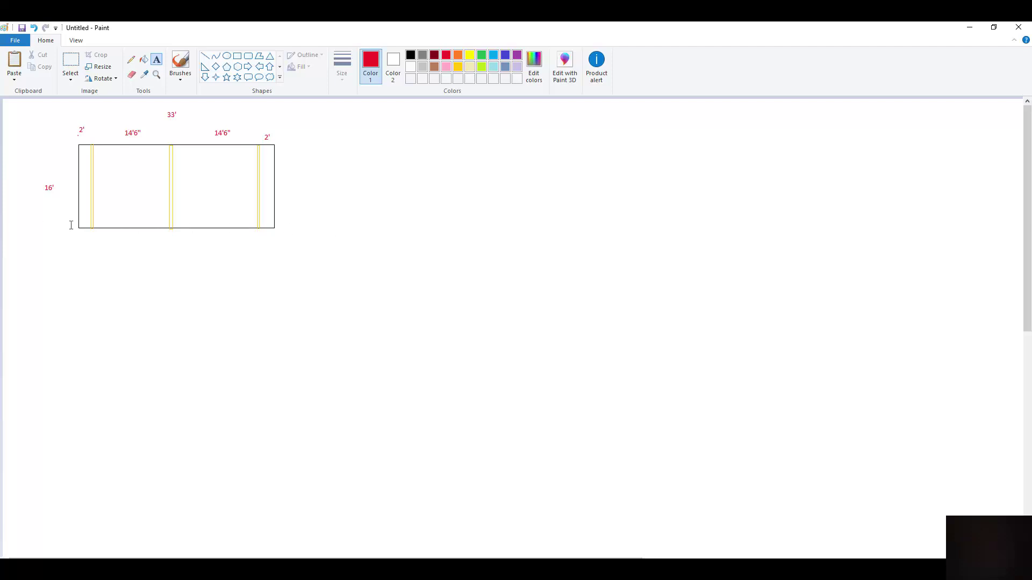
# Undo stray marks and draw red vertical lines through each bay's centre, extending below the rectangle
pyautogui.click(205, 56)
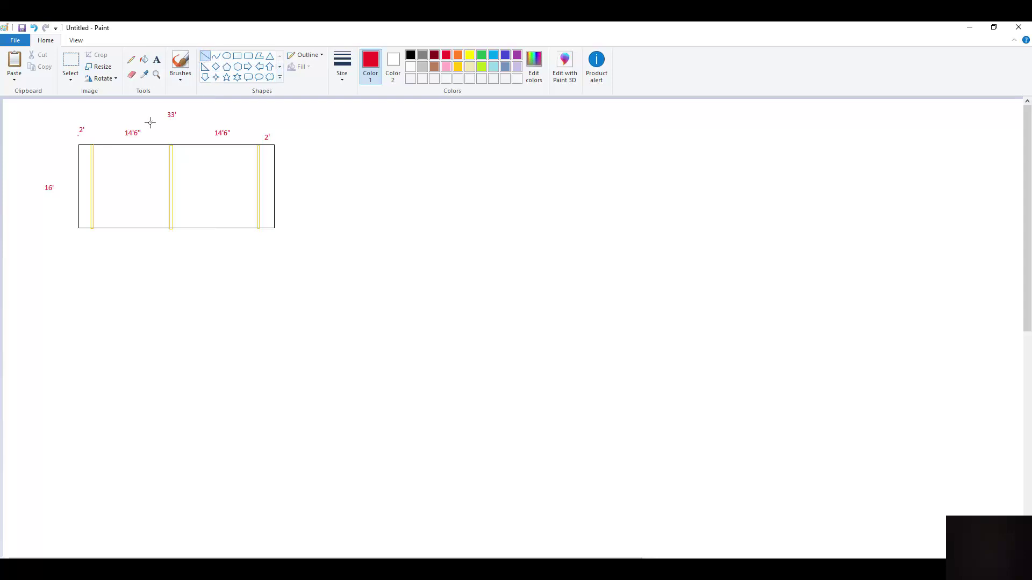
pyautogui.hotkey('ctrl', 'z')
pyautogui.moveTo(129, 203); pyautogui.dragTo(130, 262)
pyautogui.hotkey('ctrl', 'z')
pyautogui.hotkey('ctrl', 'z')
pyautogui.hotkey('ctrl', 'z')
pyautogui.moveTo(126, 170); pyautogui.dragTo(126, 214)
pyautogui.click(127, 231)
pyautogui.moveTo(126, 250); pyautogui.dragTo(124, 280)
pyautogui.moveTo(217, 173); pyautogui.dragTo(211, 285)
pyautogui.click(156, 60)
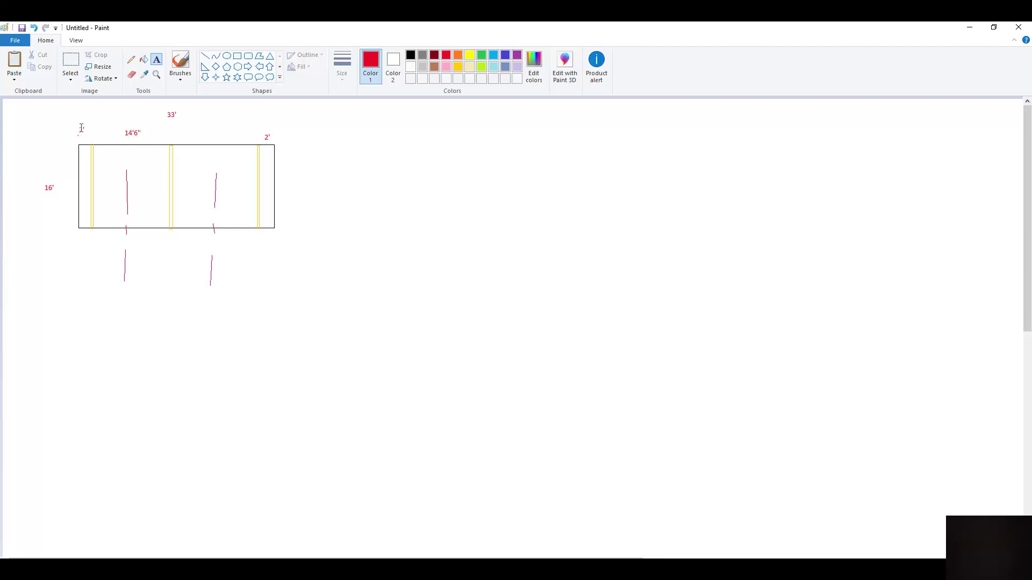
# Add a 9'3" label below the left end and 7'3" half-bay labels inside both bays
pyautogui.click(91, 243)
pyautogui.write('9')
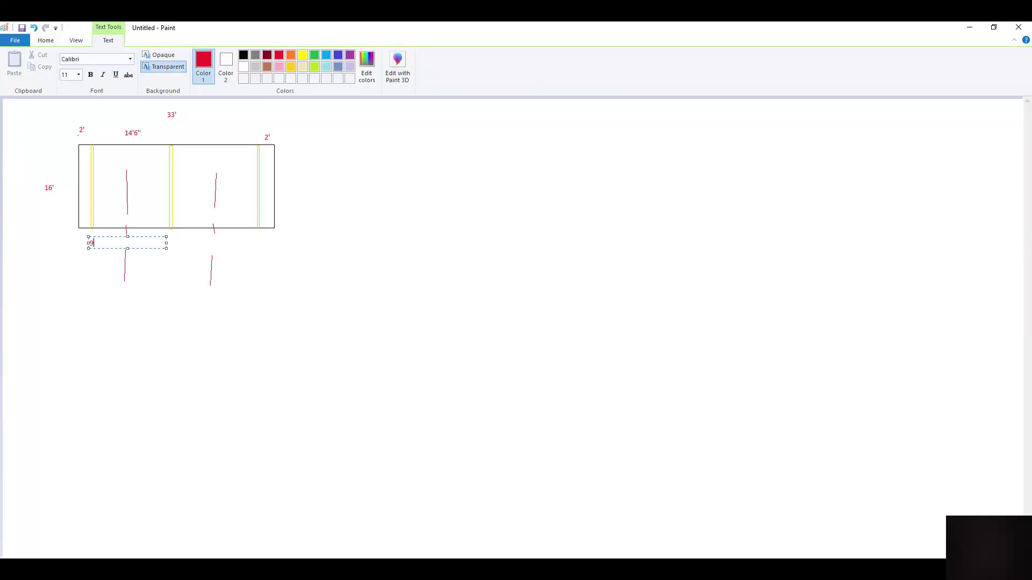
pyautogui.write('\'3"')
pyautogui.click(102, 218)
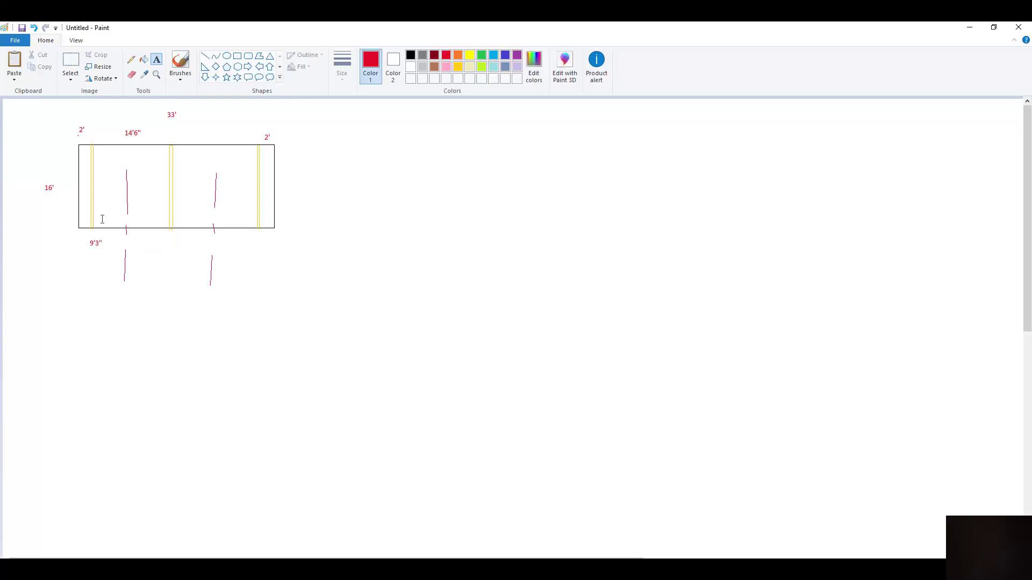
pyautogui.click(102, 215)
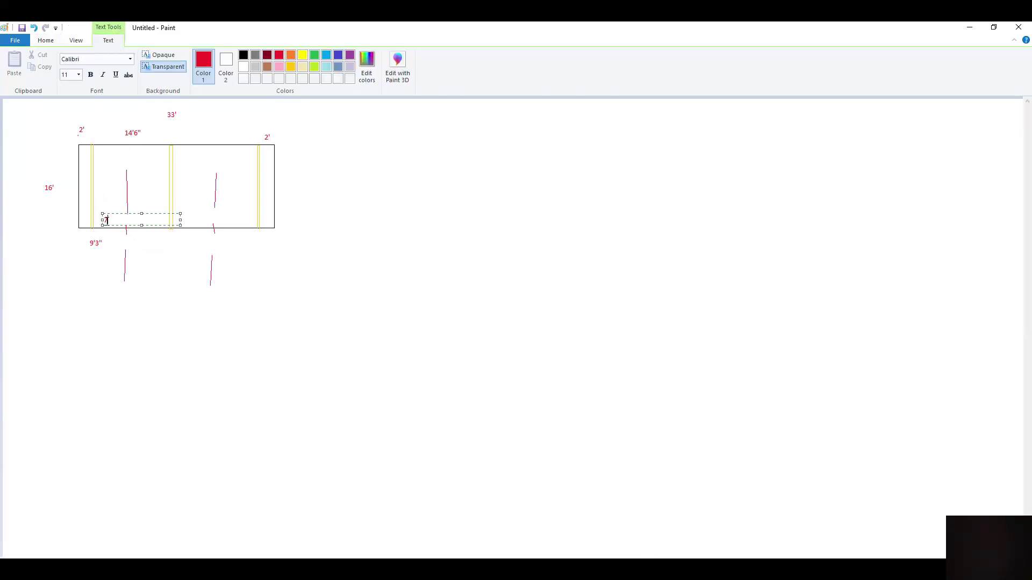
pyautogui.press('BackSpace')
pyautogui.press('BackSpace')
pyautogui.press('BackSpace')
pyautogui.write('7\'3"')
pyautogui.click(225, 220)
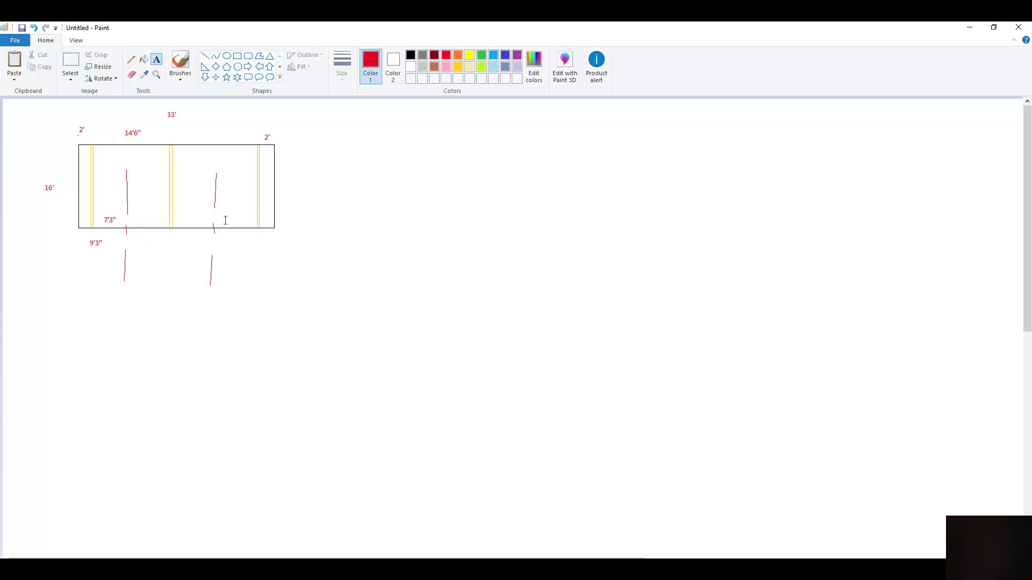
pyautogui.click(225, 220)
pyautogui.write('7')
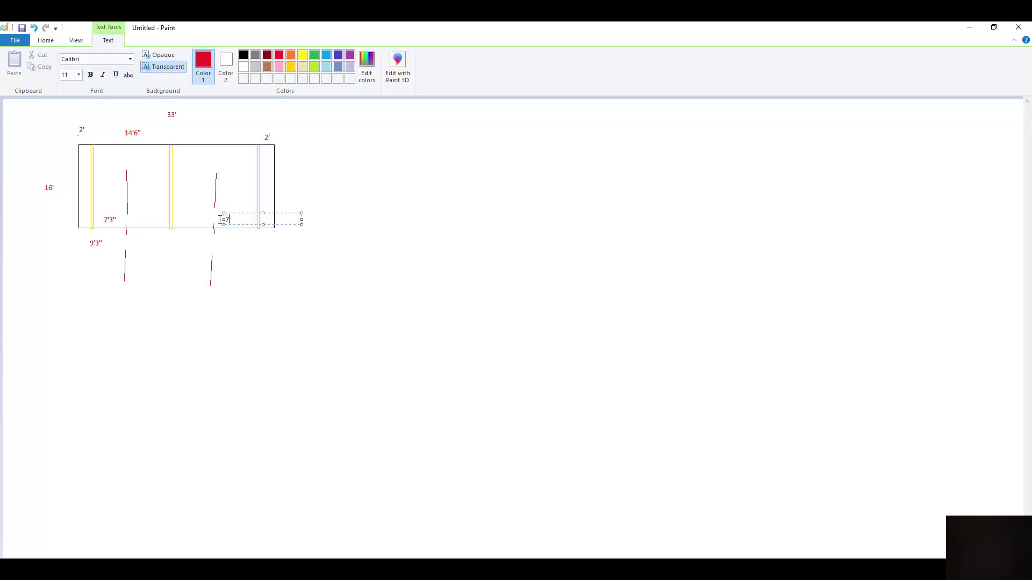
pyautogui.write('\'3"')
pyautogui.click(138, 220)
pyautogui.click(141, 220)
pyautogui.write('7\'3"')
pyautogui.click(118, 221)
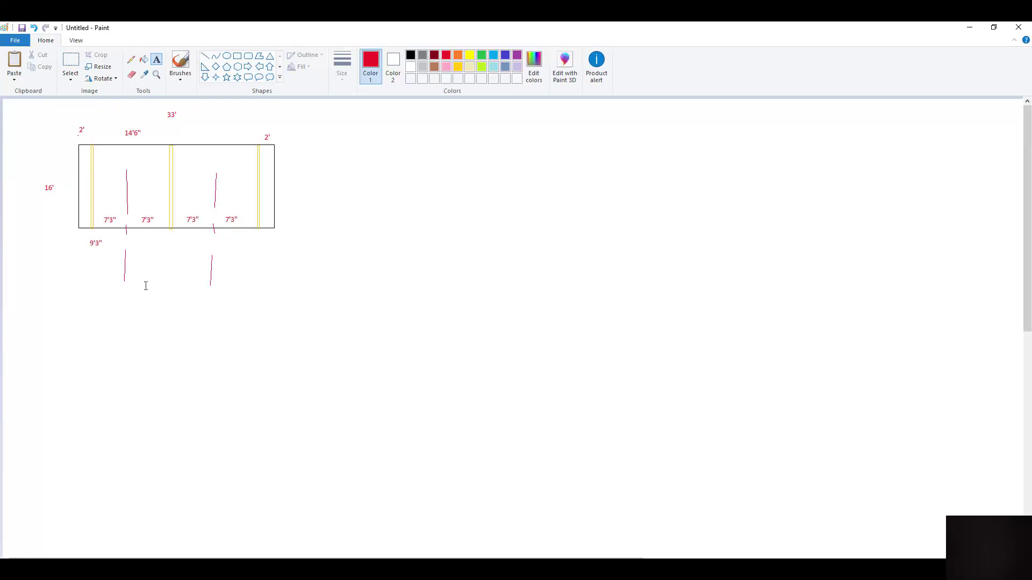
# Add a 9'3" label below the right side and a 14'6" label below the middle
pyautogui.click(232, 244)
pyautogui.write('9\'3"')
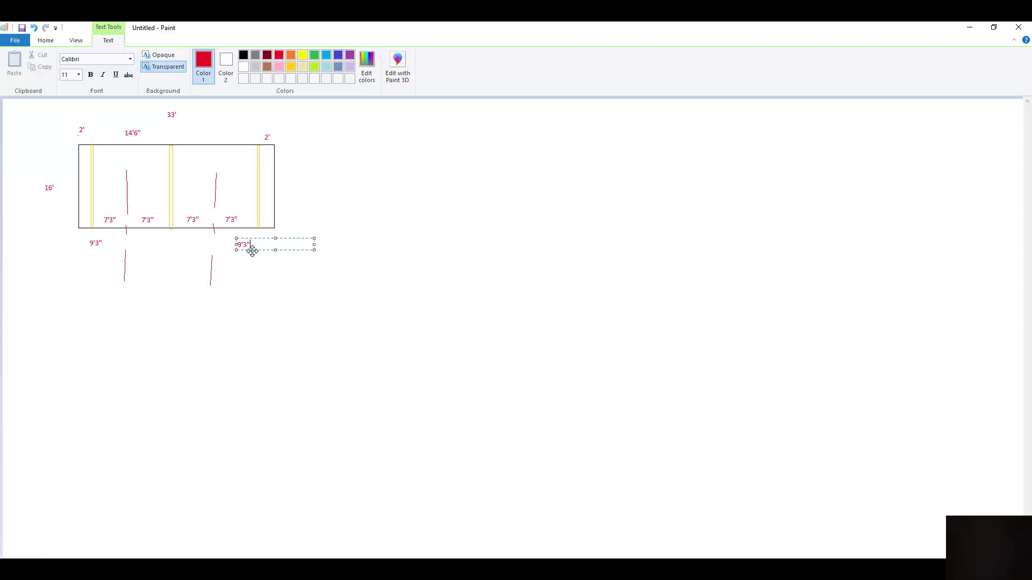
pyautogui.click(224, 247)
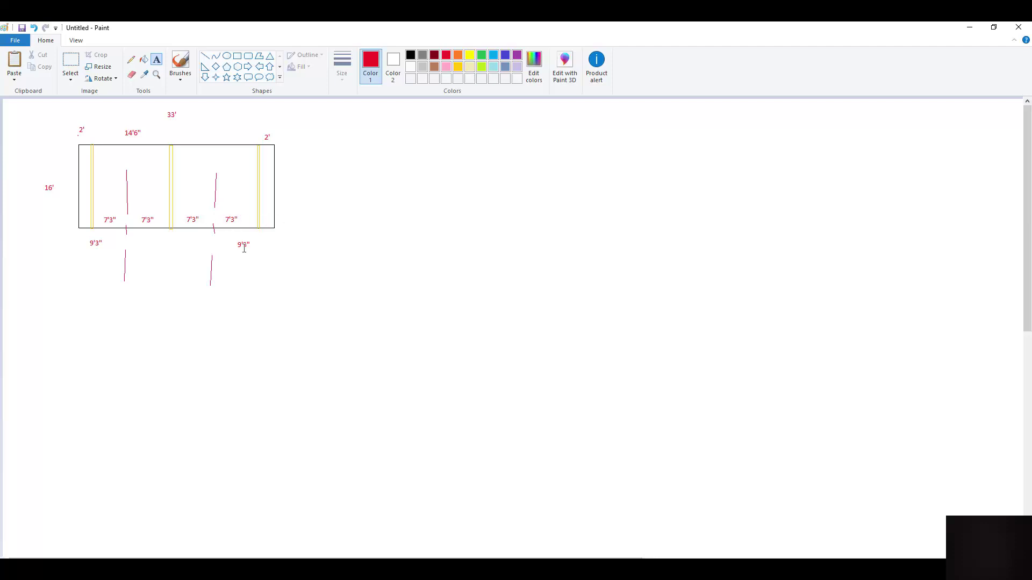
pyautogui.click(160, 242)
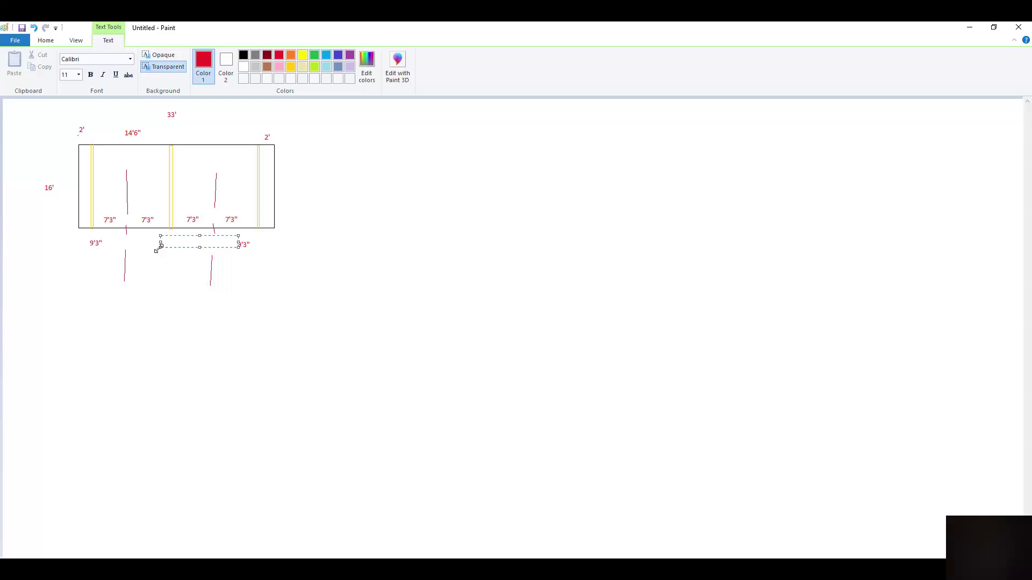
pyautogui.write('14\'6"')
# Mark each of the three bottom span labels with an SL note
pyautogui.click(92, 251)
pyautogui.click(95, 247)
pyautogui.write('SL')
pyautogui.click(239, 253)
pyautogui.click(240, 248)
pyautogui.write('S')
pyautogui.click(163, 249)
pyautogui.click(165, 245)
pyautogui.write('SL')
pyautogui.click(127, 140)
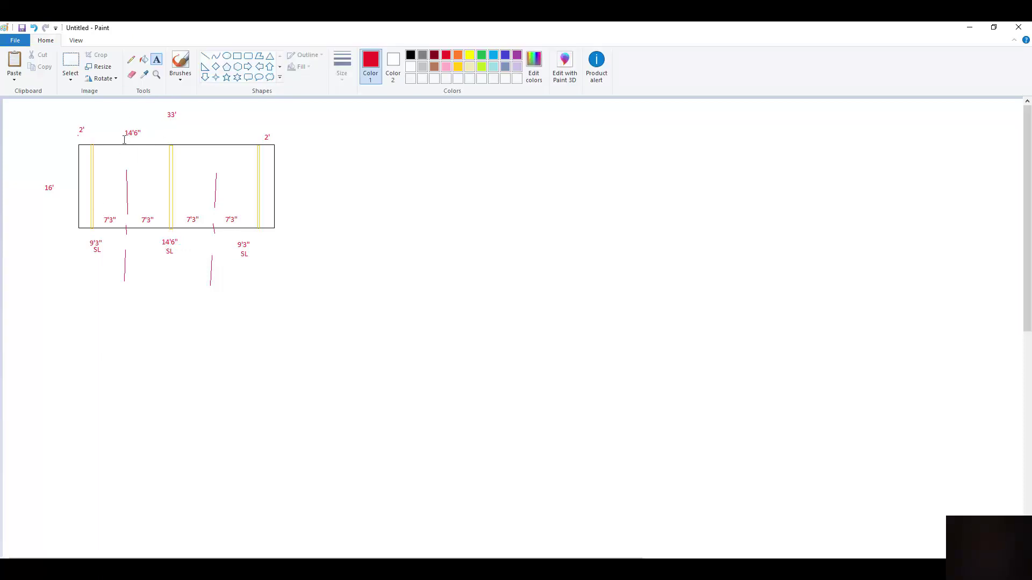
# Add SPAN under the top-left 14'6" and a matching 14'6" SPAN label above the right half
pyautogui.click(122, 135)
pyautogui.write('SPAN')
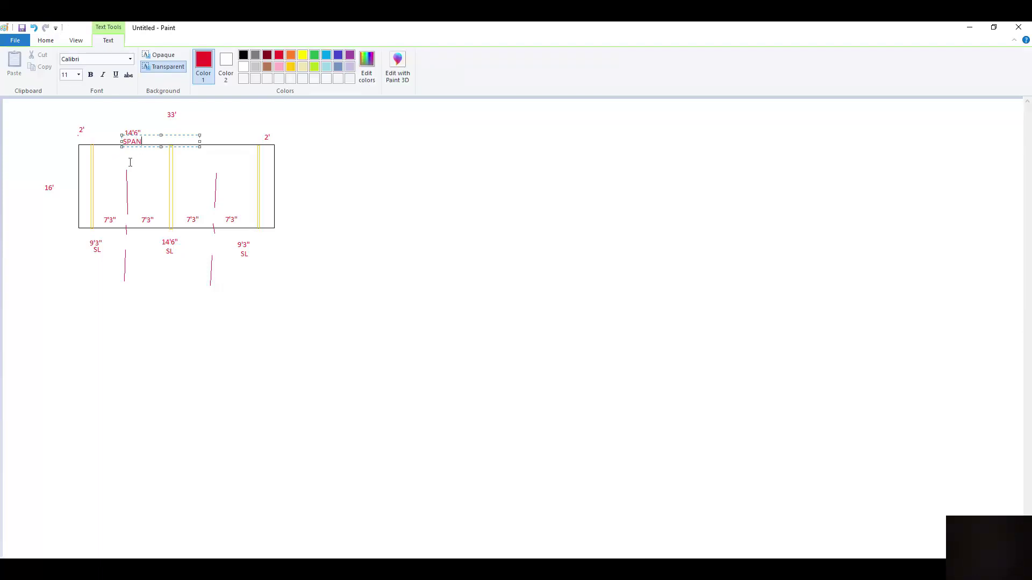
pyautogui.click(220, 135)
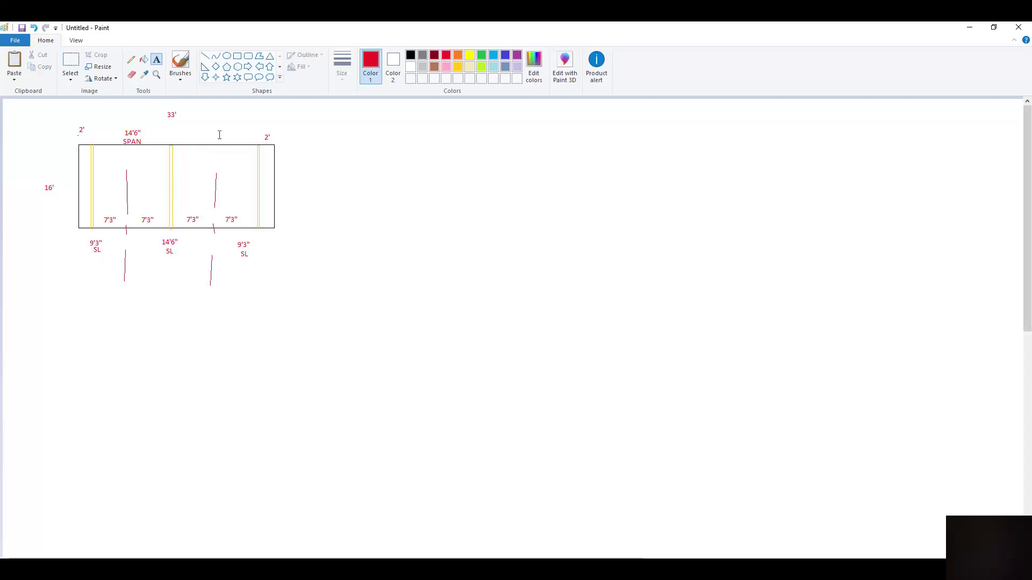
pyautogui.click(215, 131)
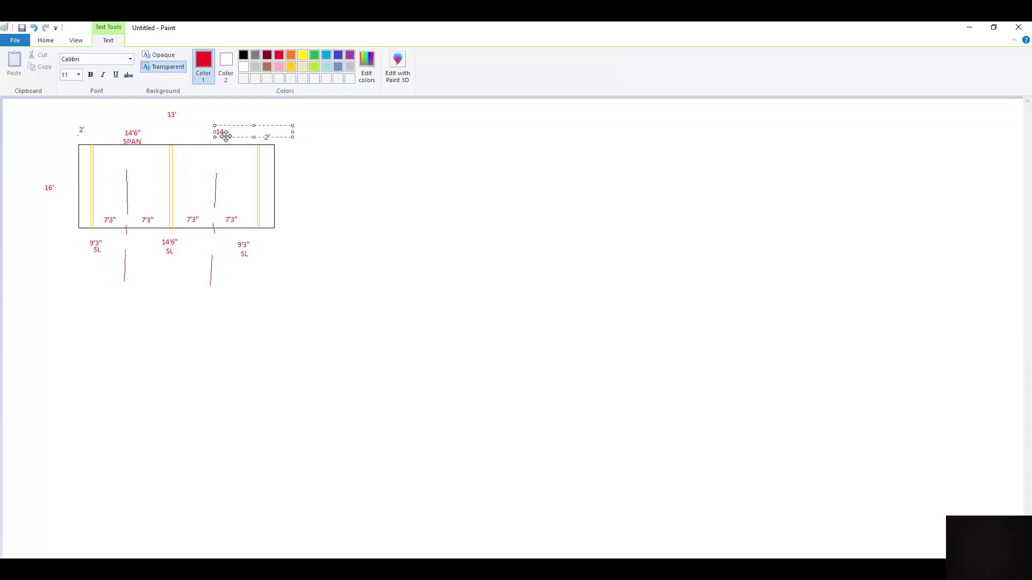
pyautogui.write('14\'6"')
pyautogui.click(219, 139)
pyautogui.click(220, 139)
pyautogui.click(259, 300)
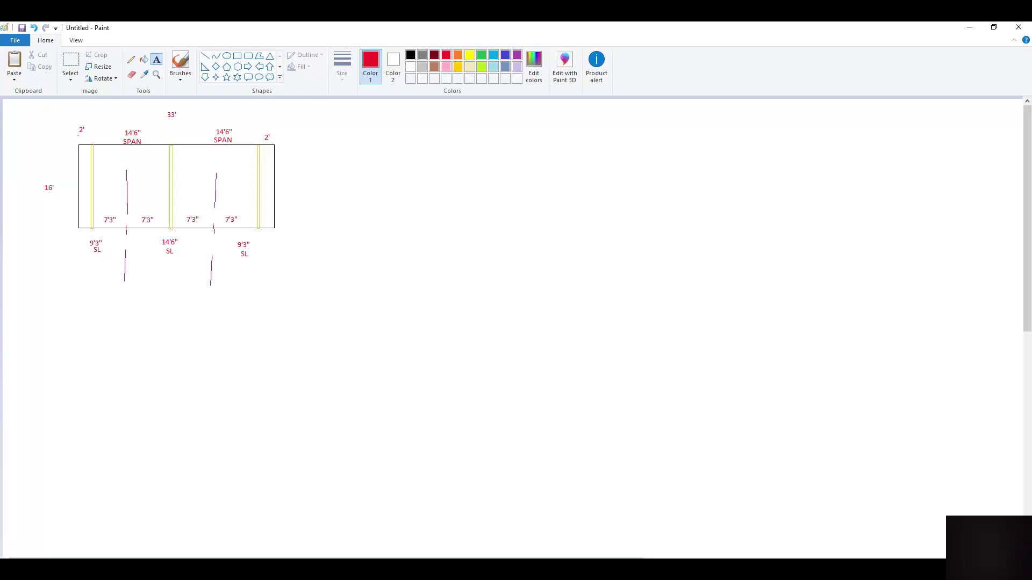
# In Acrobat, highlight the 4.52 (14' 9") span for 2x12 at 400 mm, strapping only
pyautogui.hotkey('alt', 'Tab')
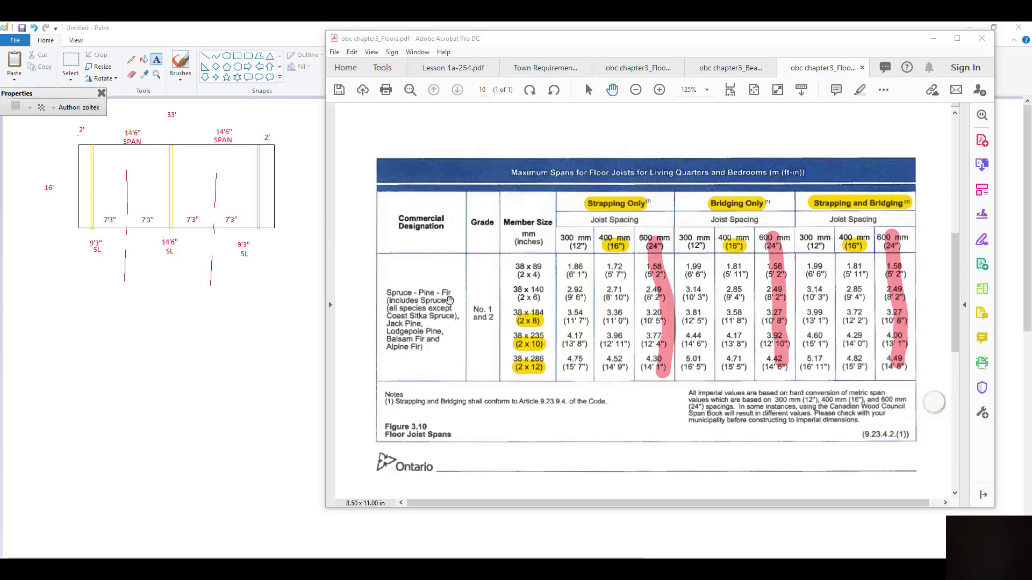
pyautogui.click(860, 90)
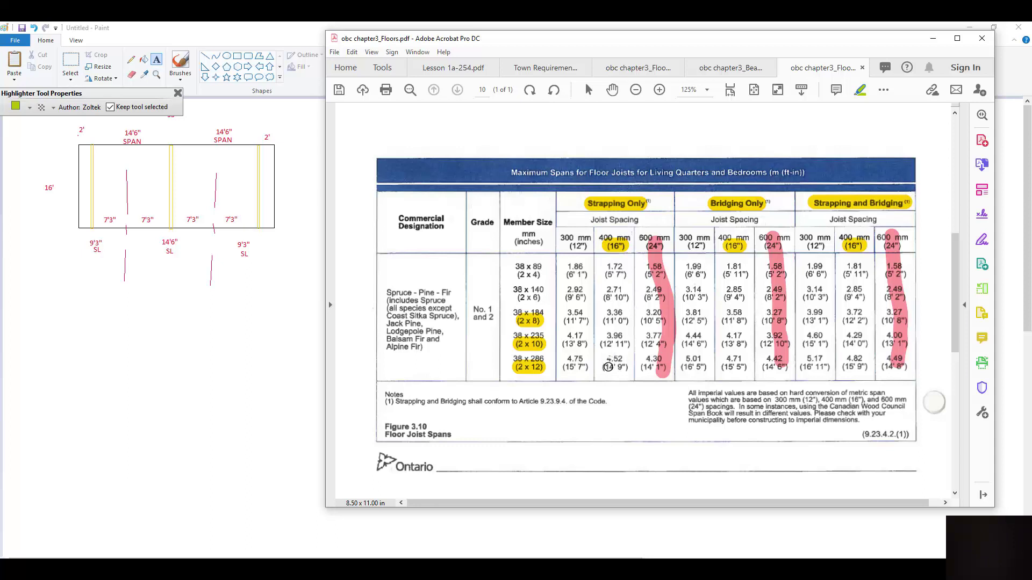
pyautogui.rightClick(608, 367)
pyautogui.click(603, 367)
pyautogui.moveTo(603, 367); pyautogui.dragTo(632, 374)
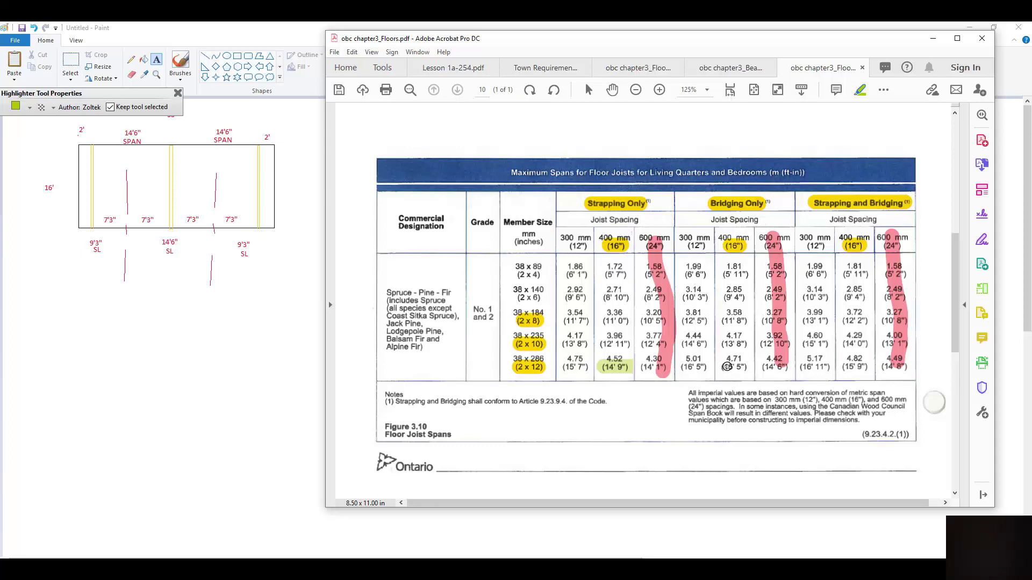
# Highlight the 2x12 bridging spans 15' 5" and 15' 9"
pyautogui.rightClick(724, 367)
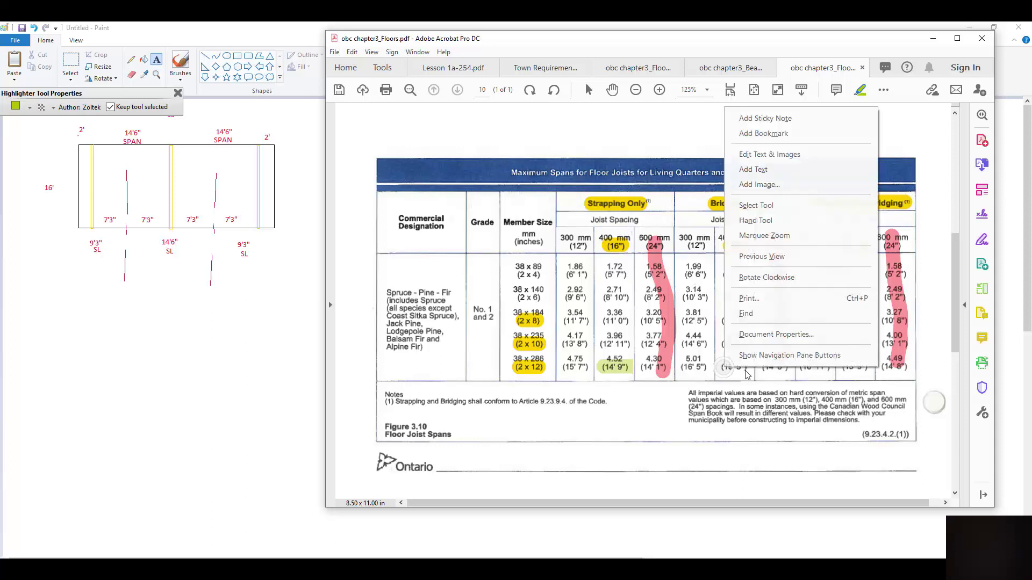
pyautogui.click(745, 368)
pyautogui.moveTo(744, 369); pyautogui.dragTo(719, 369)
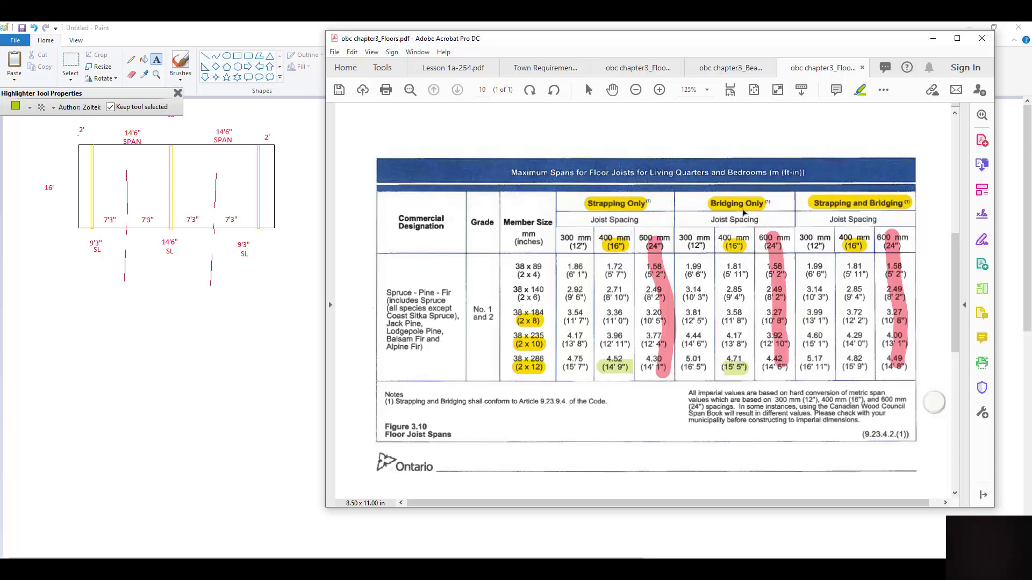
pyautogui.moveTo(869, 367); pyautogui.dragTo(844, 366)
# Highlight the 2x10 bridging spans 14' 6" and 15' 1"
pyautogui.rightClick(700, 344)
pyautogui.press('Escape')
pyautogui.moveTo(711, 345); pyautogui.dragTo(678, 346)
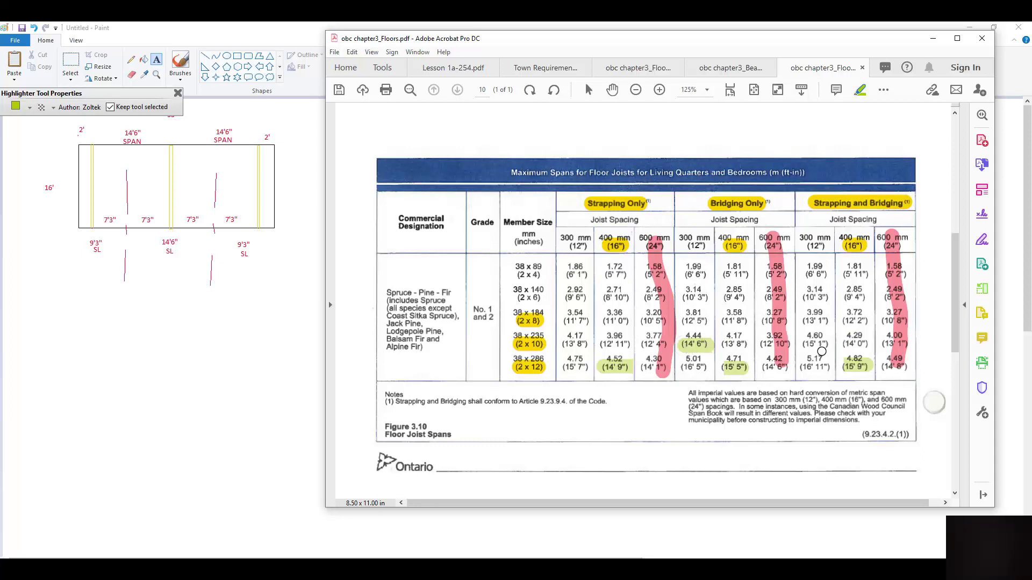
pyautogui.moveTo(806, 347)
pyautogui.mouseDown()
pyautogui.moveTo(835, 345)
pyautogui.moveTo(801, 346)
pyautogui.mouseUp()
# Bring Paint back and shrink its window so it sits beside the span table
pyautogui.click(157, 63)
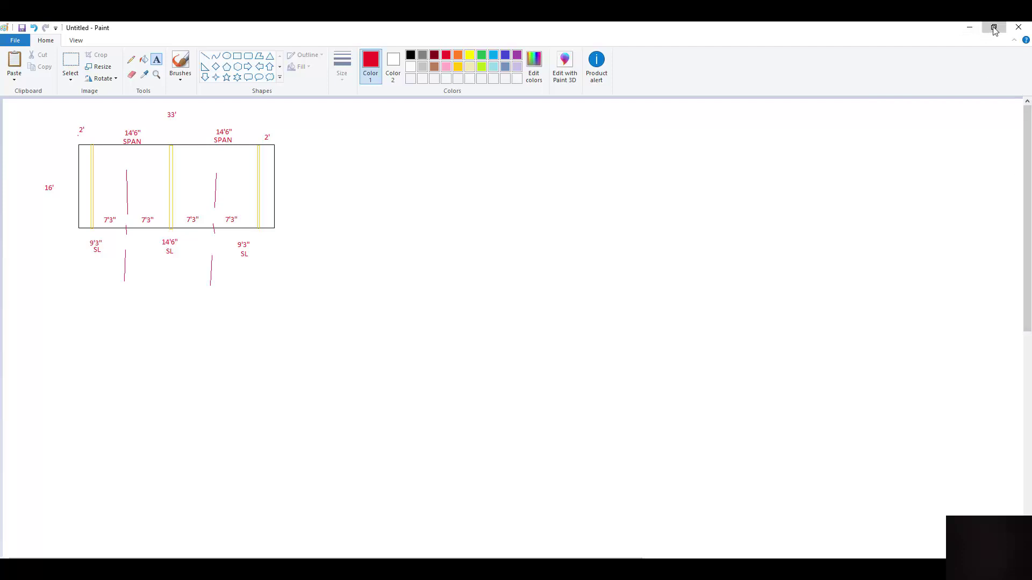
pyautogui.click(994, 30)
pyautogui.moveTo(938, 34); pyautogui.dragTo(883, 38)
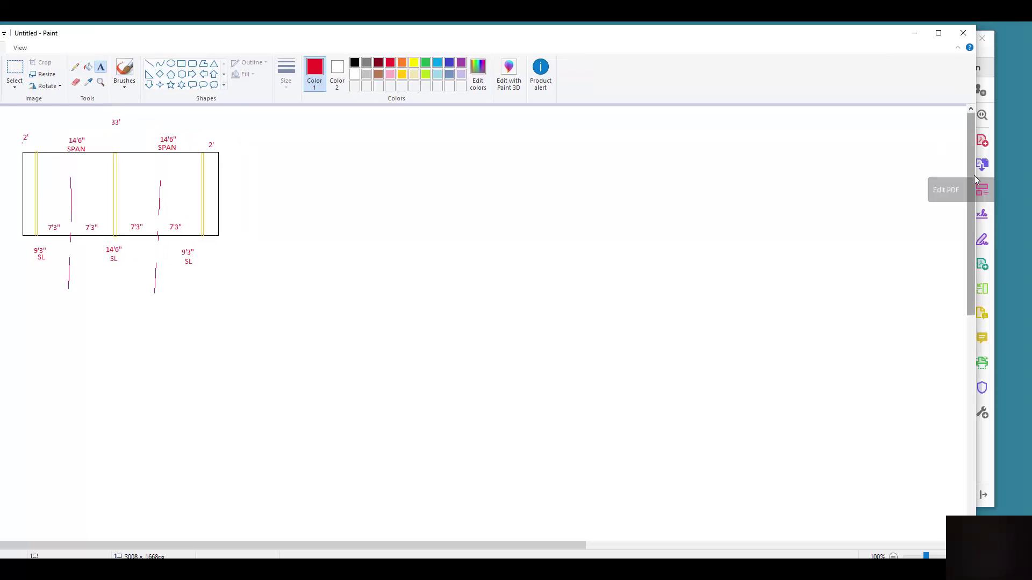
pyautogui.moveTo(975, 180)
pyautogui.mouseDown()
pyautogui.moveTo(852, 172)
pyautogui.moveTo(458, 201)
pyautogui.mouseUp()
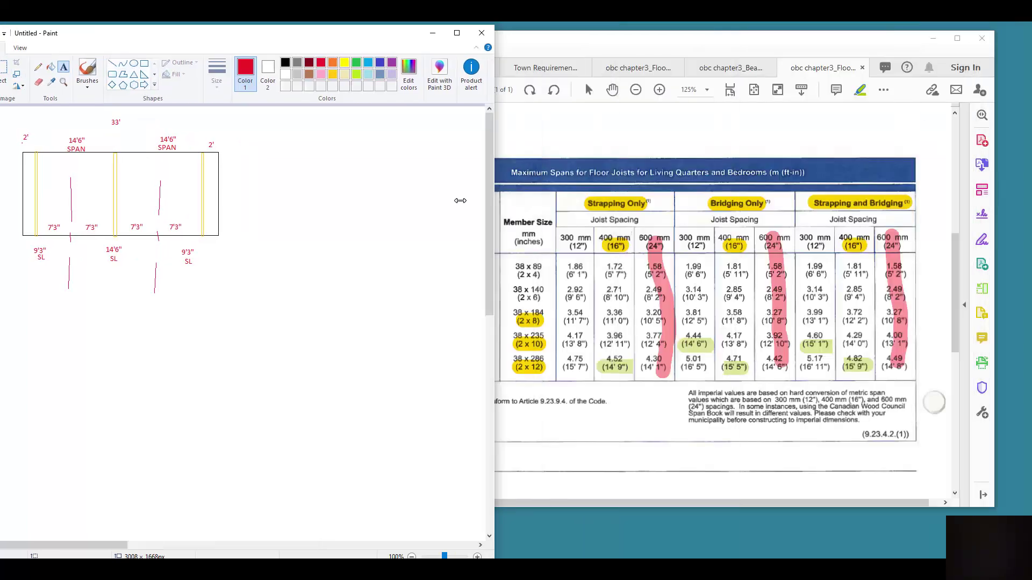
pyautogui.moveTo(345, 38); pyautogui.dragTo(394, 38)
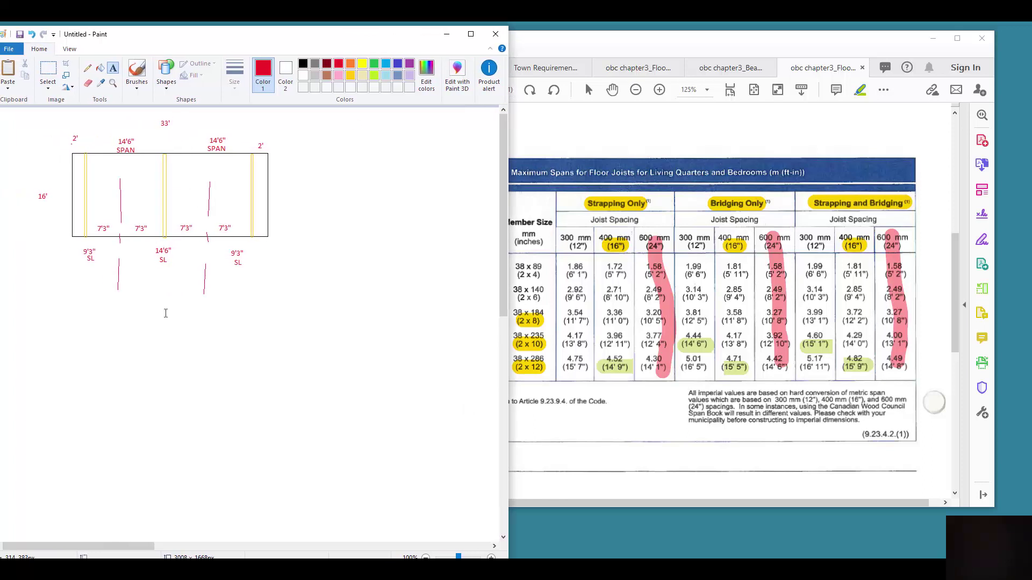
# Begin a joist-option note beside the plan: a 16" o.c. line, then 2X10 @ 12" o.c. W/B
pyautogui.click(313, 160)
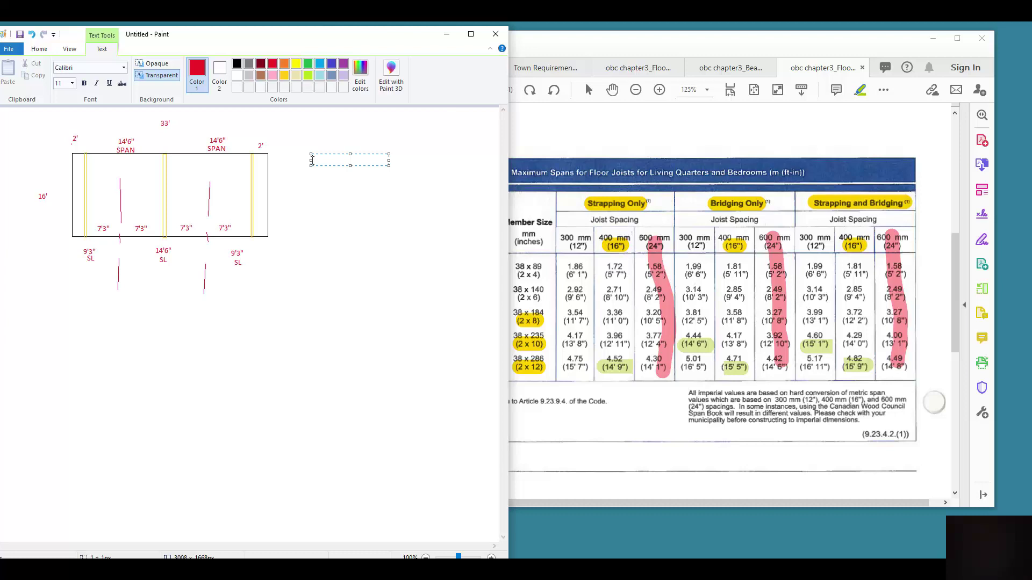
pyautogui.write('X12 @ 16" o.c')
pyautogui.press('BackSpace')
pyautogui.write('S')
pyautogui.write('W/')
pyautogui.press('Return')
pyautogui.write('2X')
pyautogui.write('10')
pyautogui.write('@')
pyautogui.write('=')
pyautogui.press('BackSpace')
pyautogui.press('BackSpace')
pyautogui.write('@ 12')
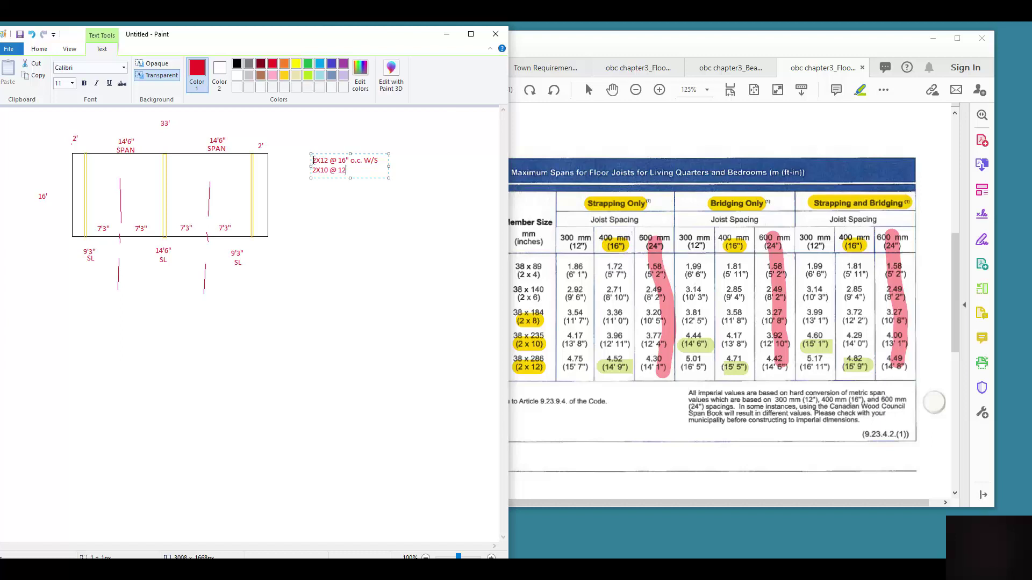
pyautogui.write('" o.c. W/B')
pyautogui.press('Return')
pyautogui.write('2X12 @16" O')
pyautogui.press('BackSpace')
pyautogui.write('o.c.  W/B')
pyautogui.press('Return')
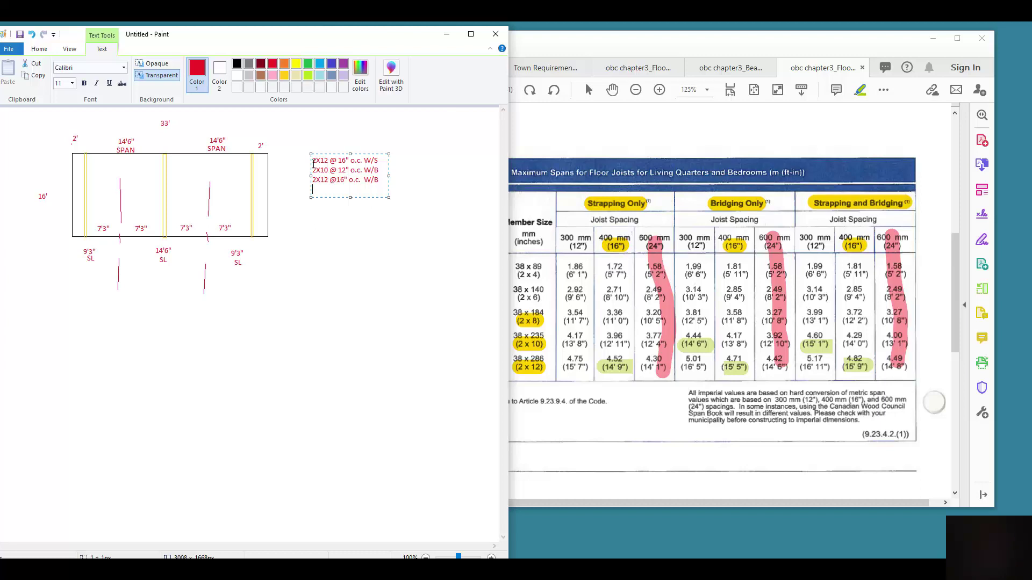
pyautogui.write('2X12@16" o.c. w/b')
pyautogui.press('Return')
pyautogui.write('2x10 @ 12" o.c. wb+s')
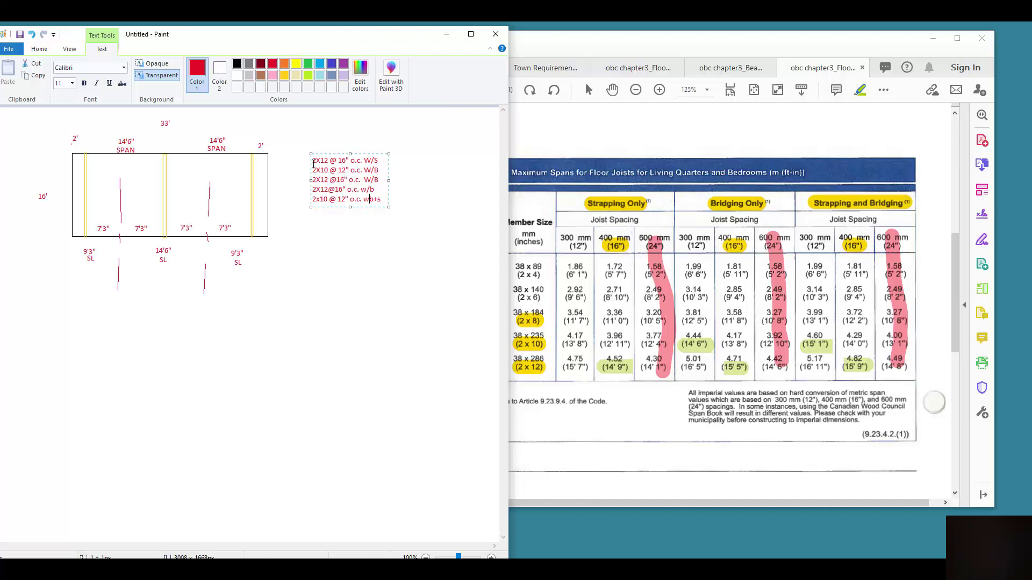
pyautogui.write('/')
# Widen the joist text box and fix the fifth option's line break so w/b+s stays on one line
pyautogui.press('Return')
pyautogui.moveTo(389, 185); pyautogui.dragTo(413, 187)
pyautogui.press('BackSpace')
pyautogui.write('2X12 @16" o.c. W')
pyautogui.press('BackSpace')
pyautogui.write('w/b')
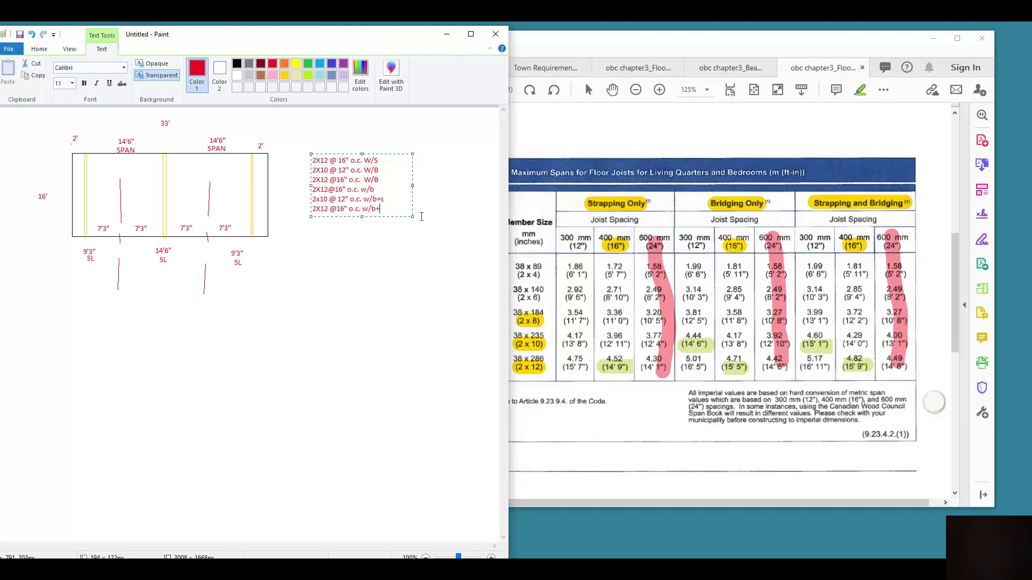
pyautogui.write('+s')
pyautogui.write(' (')
pyautogui.write("14'9")
pyautogui.write('"')
pyautogui.write(' (14')
# Add spans (14'6") and (15'5") to the joist options, cleaning stray spaces
pyautogui.write('6')
pyautogui.write('")')
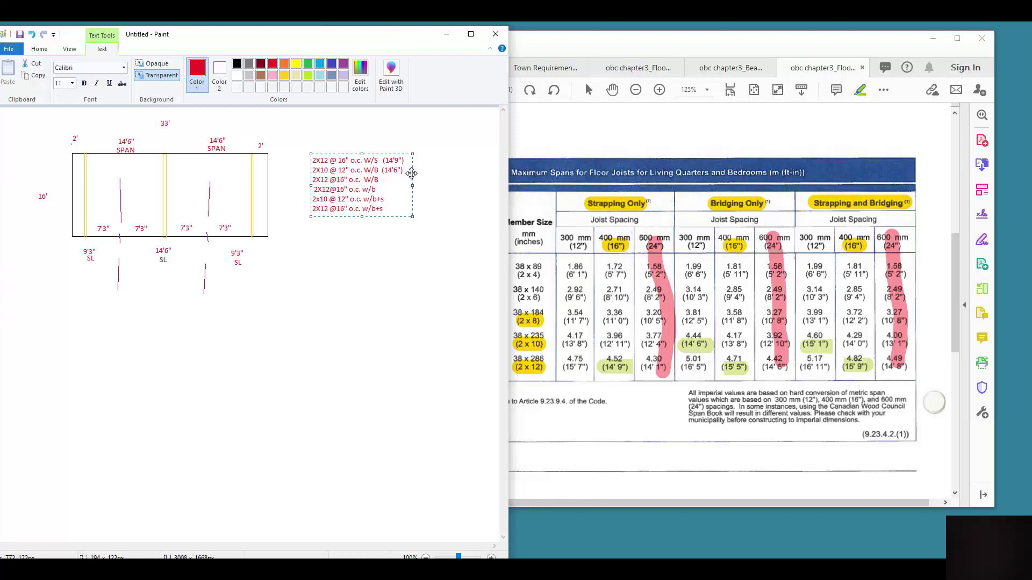
pyautogui.press('BackSpace')
pyautogui.press('BackSpace')
pyautogui.write("15'5")
pyautogui.press('BackSpace')
pyautogui.press('BackSpace')
pyautogui.press('BackSpace')
pyautogui.press('BackSpace')
pyautogui.press('BackSpace')
pyautogui.write('(15\'5")  (15\'5')
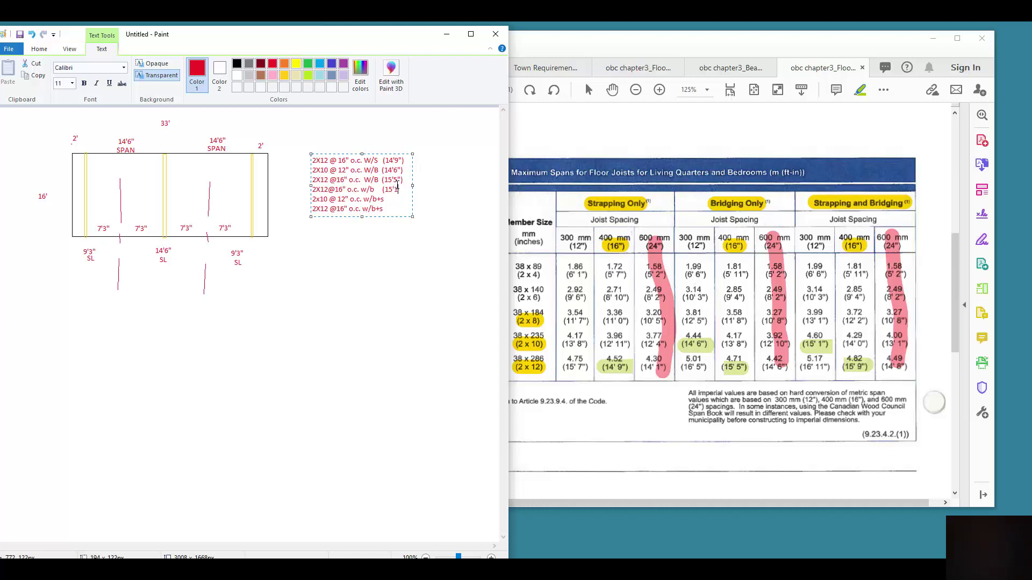
pyautogui.write('"')
# Delete the 2X12@16" o.c. w/b option, move (15'1") after 2x10 w/b+s, and add (15'9")
pyautogui.moveTo(382, 189); pyautogui.dragTo(315, 192)
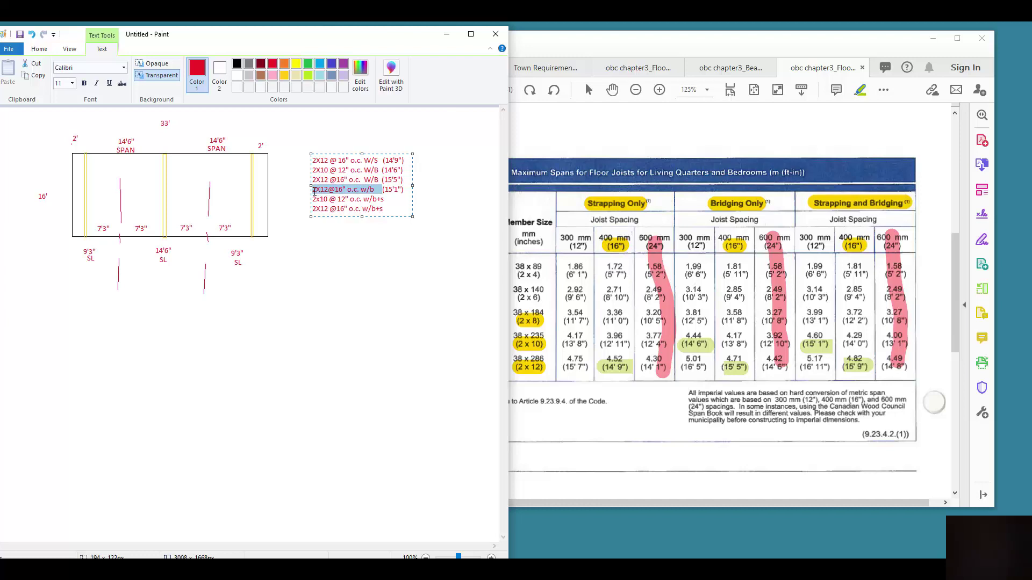
pyautogui.press('BackSpace')
pyautogui.moveTo(354, 194); pyautogui.dragTo(310, 194)
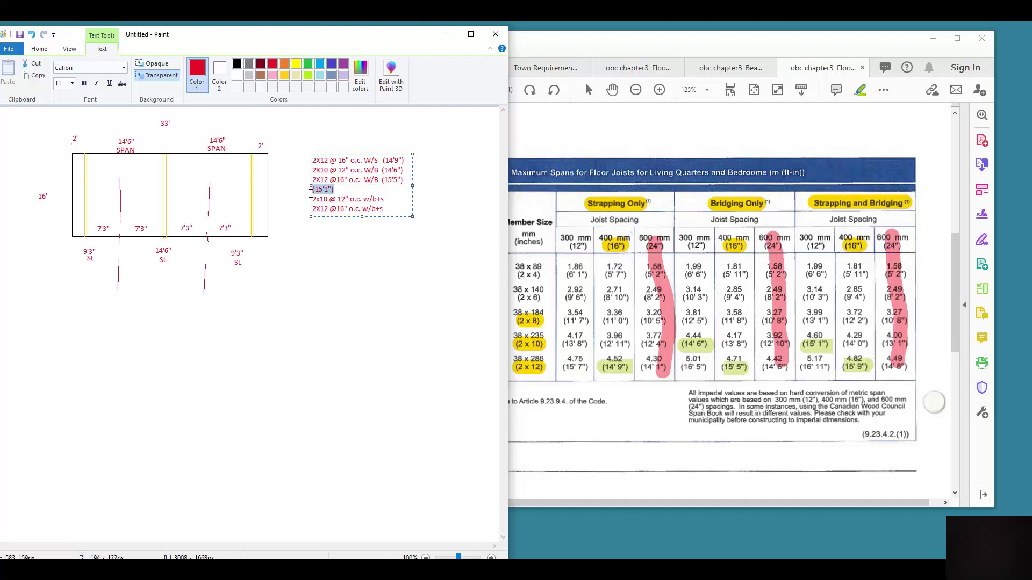
pyautogui.hotkey('ctrl', 'x')
pyautogui.hotkey('ctrl', 'v')
pyautogui.click(333, 187)
pyautogui.press('Delete')
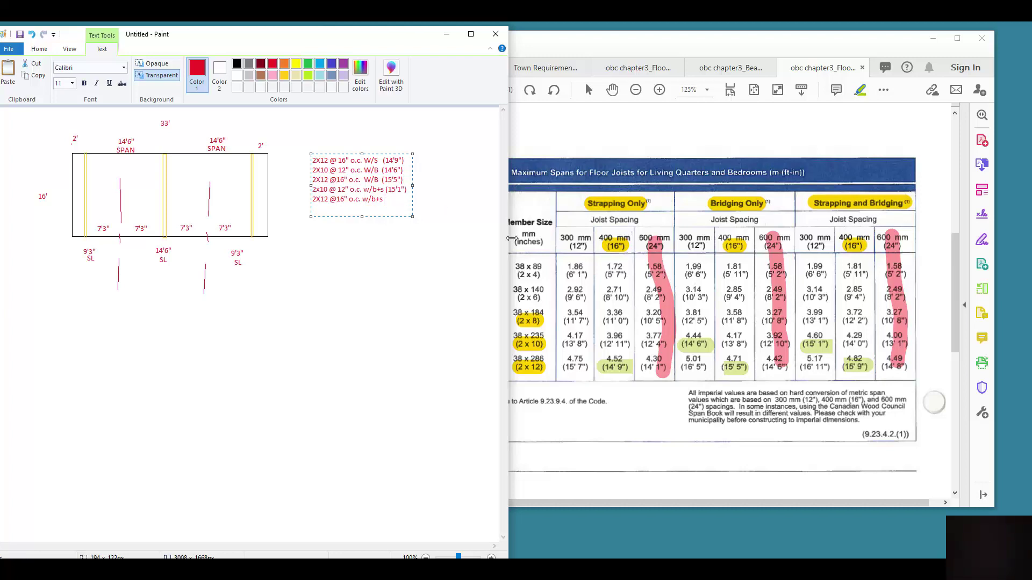
pyautogui.write('(15\'9")')
# Commit the finished joist-option list, maximize the Paint window, and choose the Oval shape
pyautogui.click(423, 247)
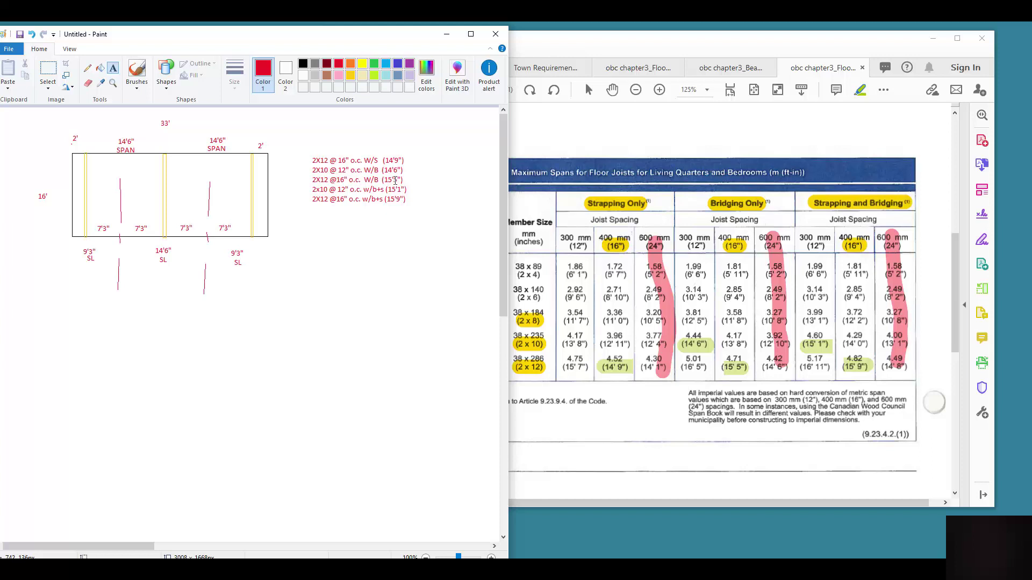
pyautogui.doubleClick(371, 34)
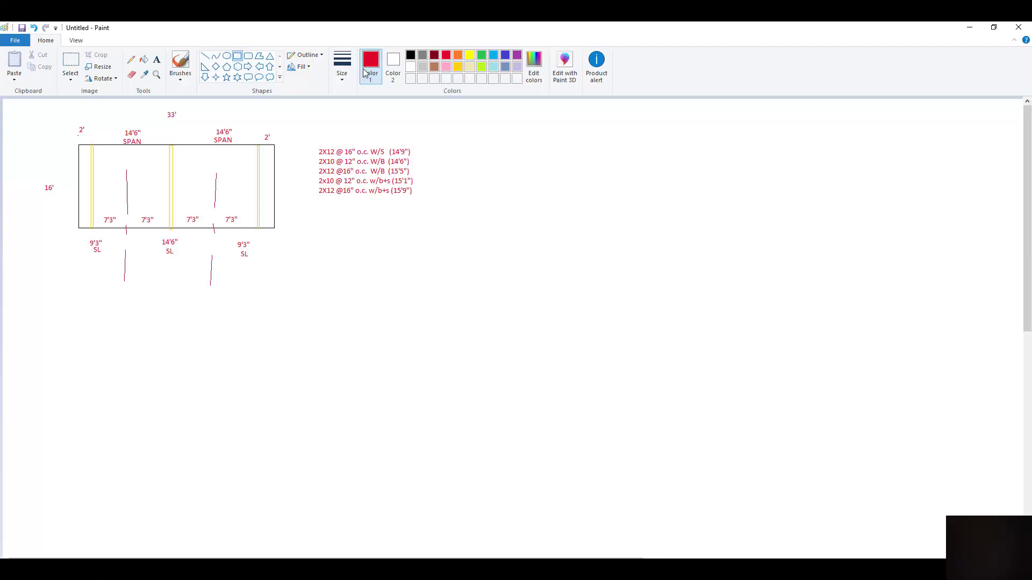
pyautogui.click(227, 57)
# Draw small red column circles at the top and bottom of the left beam
pyautogui.moveTo(88, 152); pyautogui.dragTo(96, 160)
pyautogui.click(89, 216)
pyautogui.moveTo(89, 216); pyautogui.dragTo(96, 223)
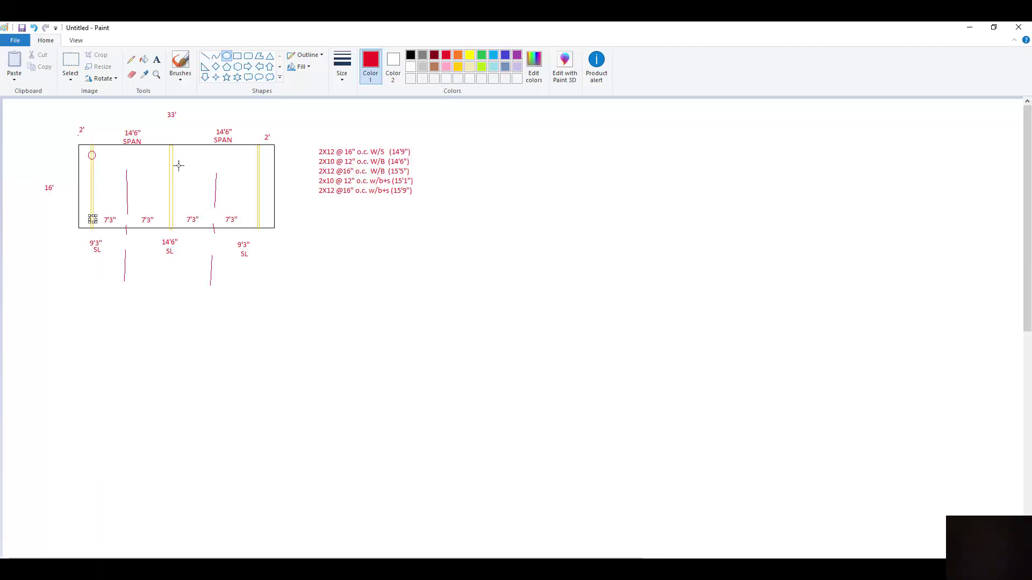
# Label both columns 2' and add the note 12' CO TO COL inside the plan
pyautogui.click(156, 60)
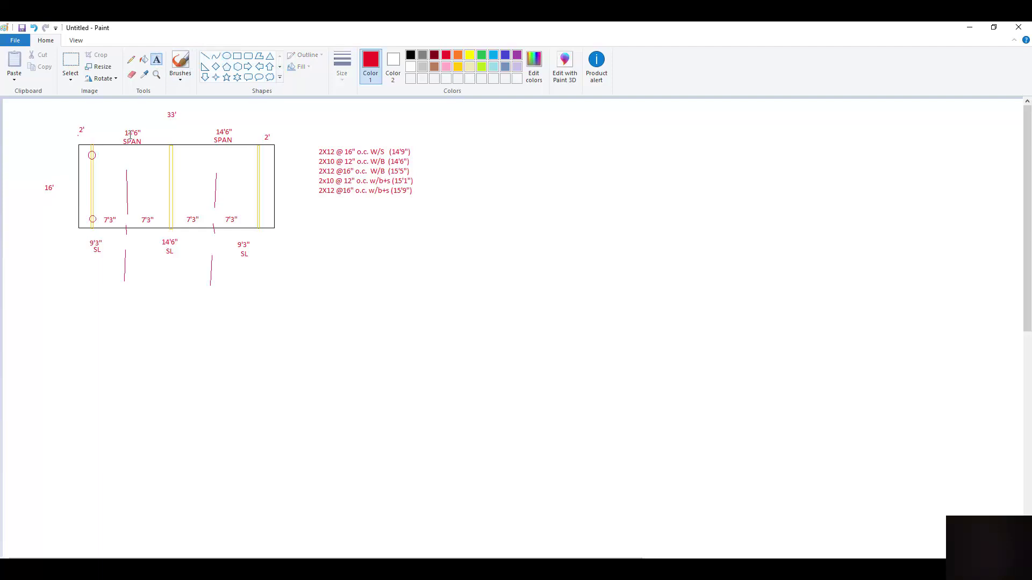
pyautogui.click(101, 148)
pyautogui.write('2')
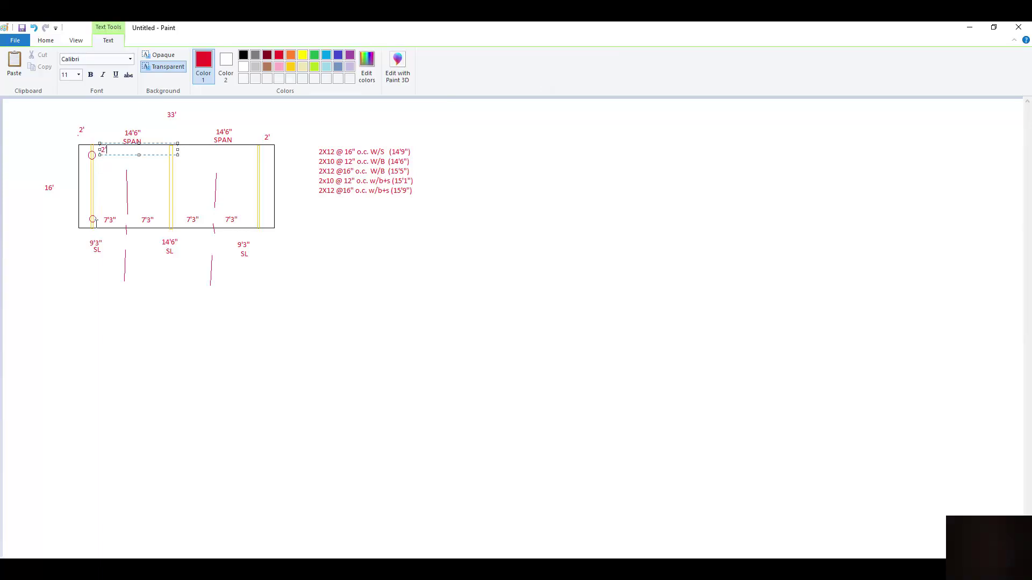
pyautogui.click(97, 216)
pyautogui.click(96, 218)
pyautogui.write("2'")
pyautogui.click(108, 172)
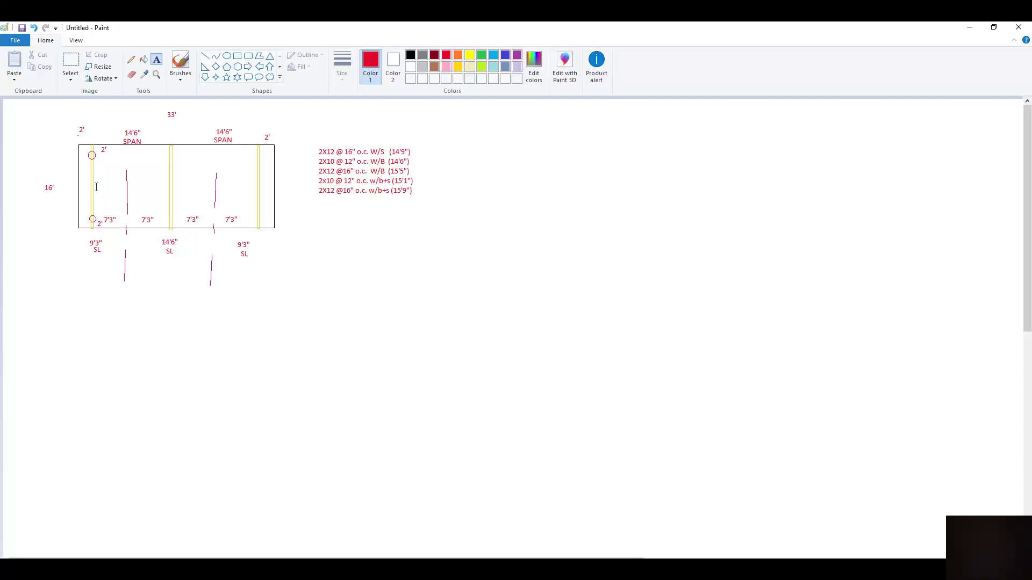
pyautogui.click(97, 181)
pyautogui.write('12')
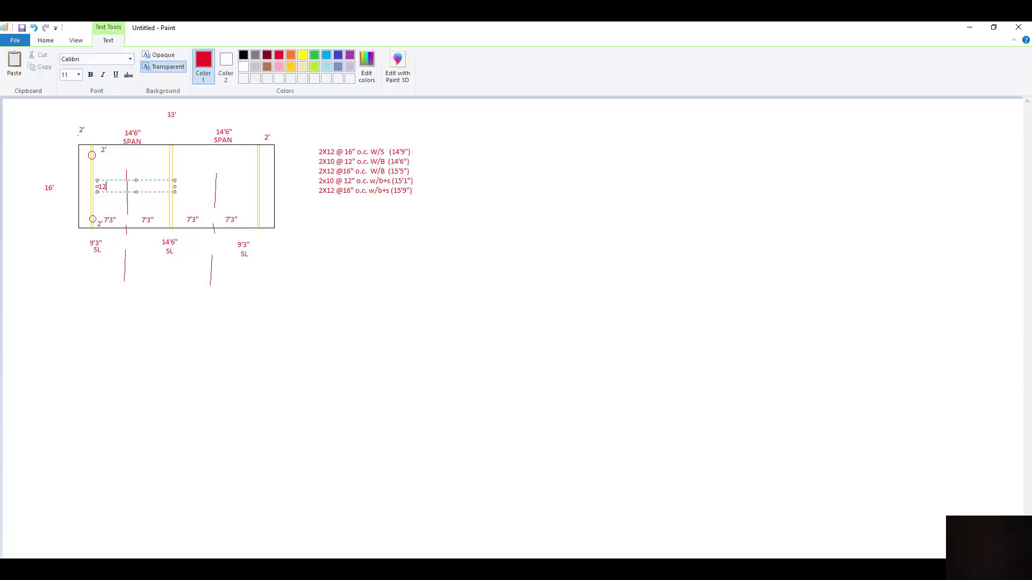
pyautogui.write("' CO TO COL")
pyautogui.moveTo(3, 143); pyautogui.dragTo(1, 126)
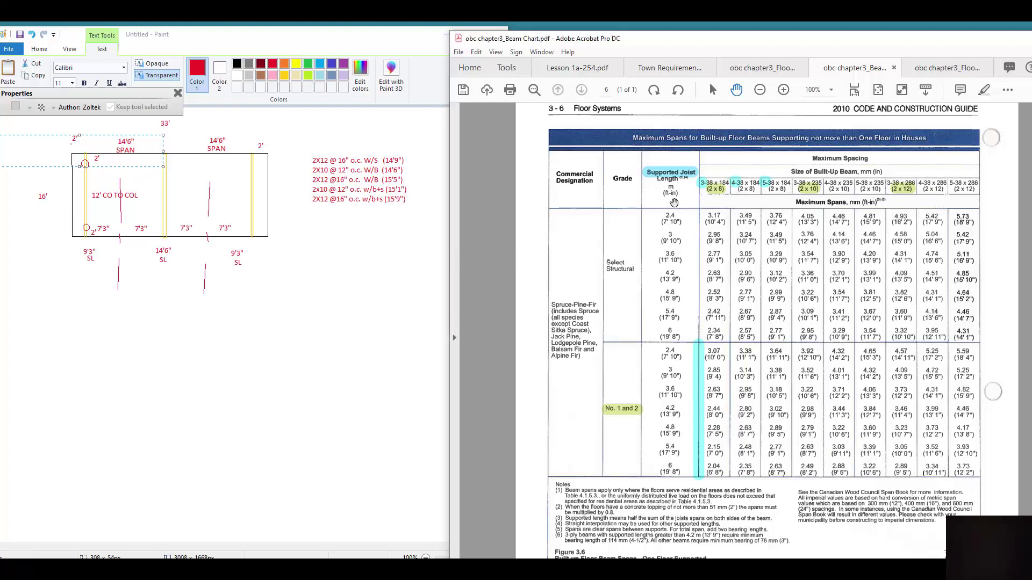
# Select the Supported Joist Length highlight and discard Paint's empty pending text box
pyautogui.click(669, 176)
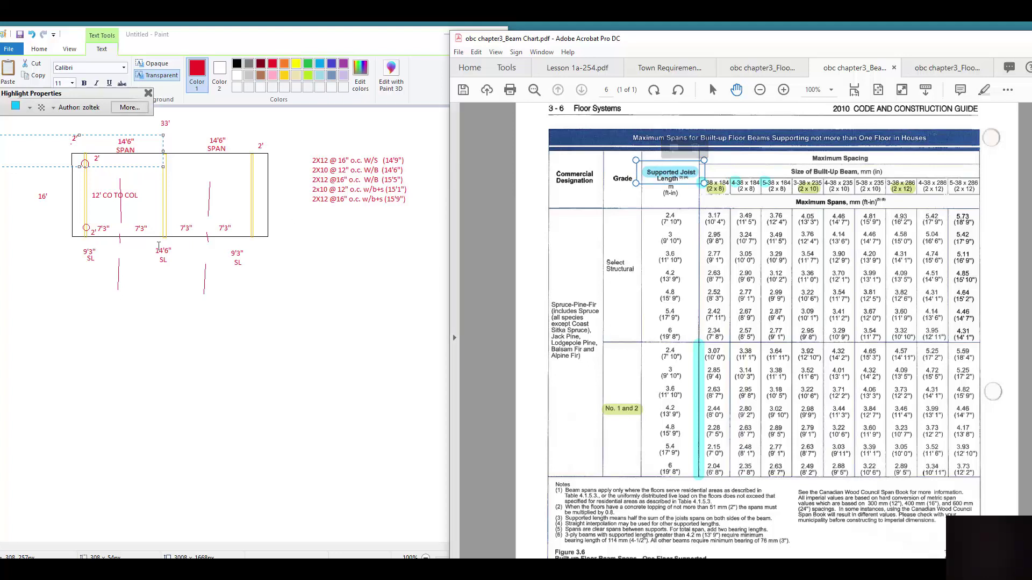
pyautogui.click(95, 256)
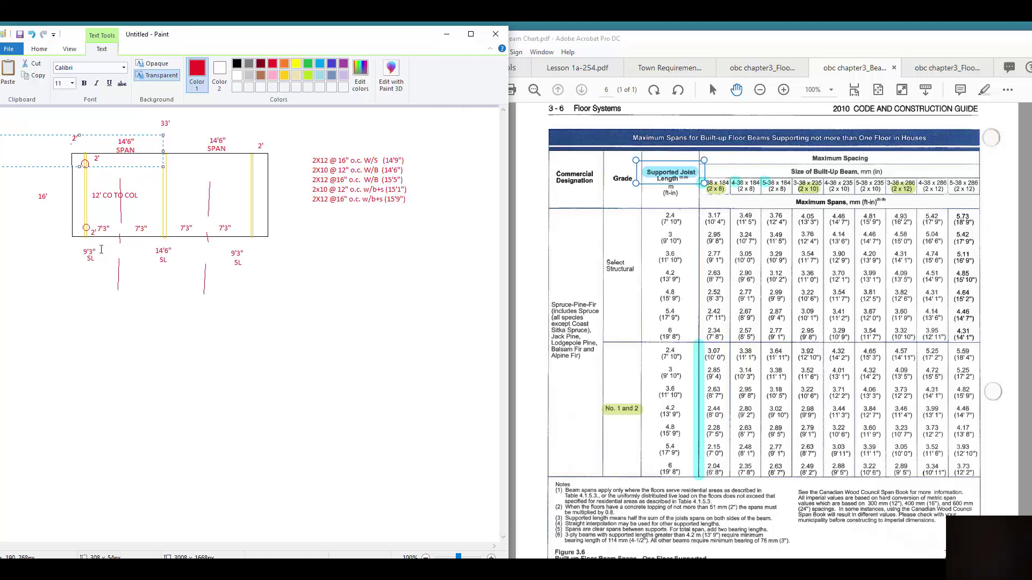
pyautogui.click(94, 252)
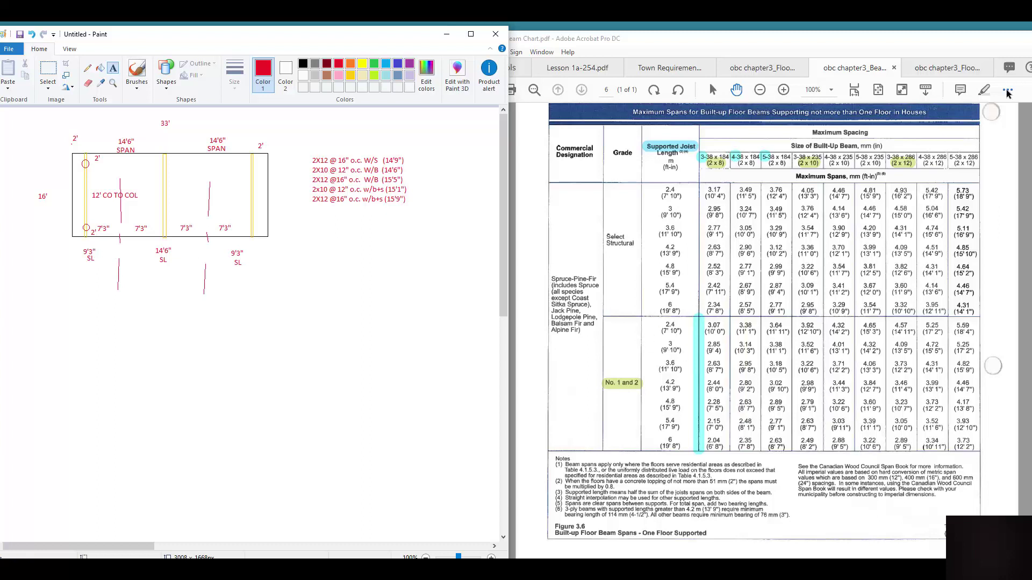
# Highlight the (9' 10") supported joist length in the beam chart
pyautogui.click(987, 90)
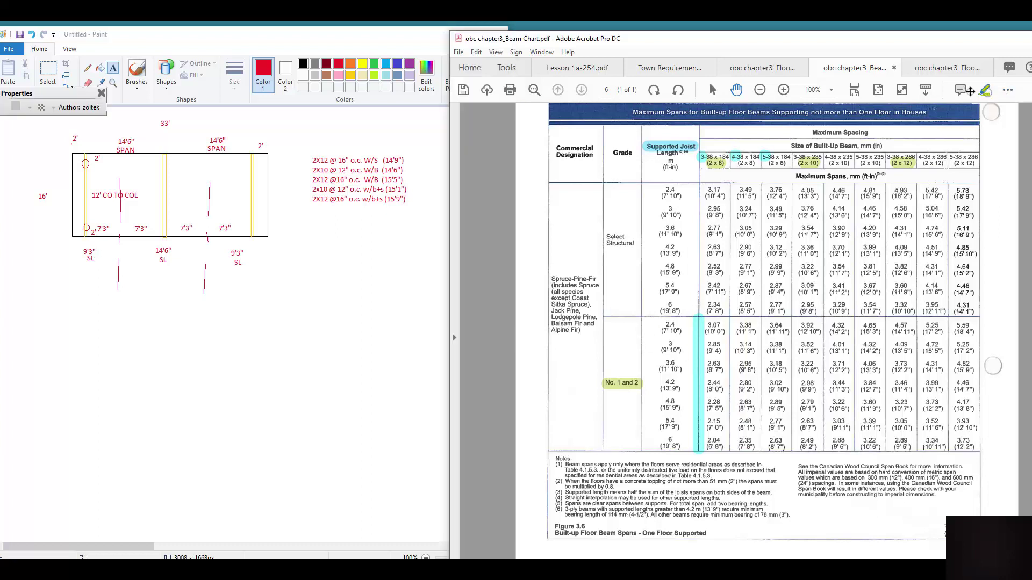
pyautogui.rightClick(664, 350)
pyautogui.click(664, 349)
pyautogui.rightClick(662, 350)
pyautogui.click(662, 352)
pyautogui.rightClick(676, 355)
pyautogui.click(678, 357)
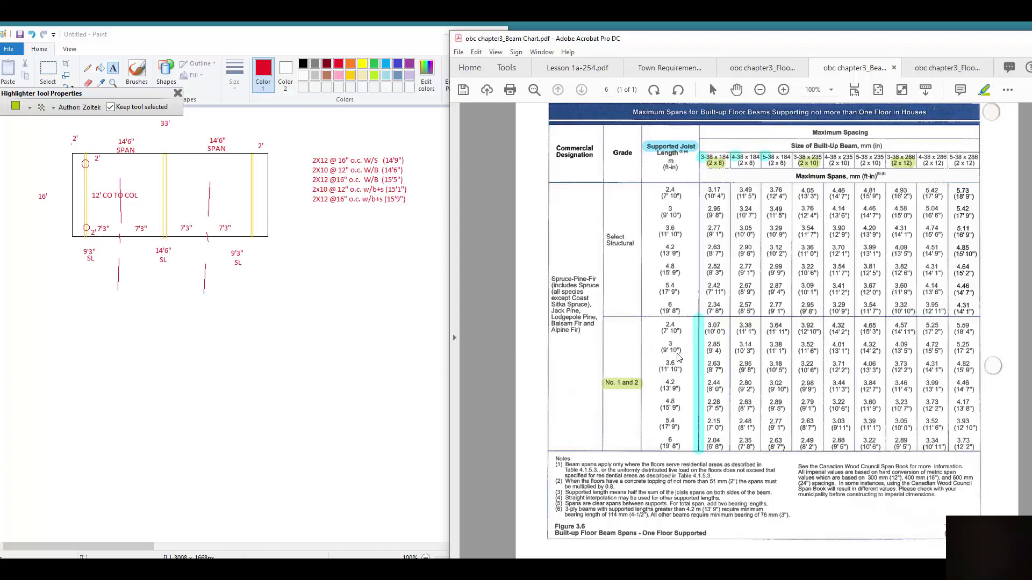
pyautogui.rightClick(681, 351)
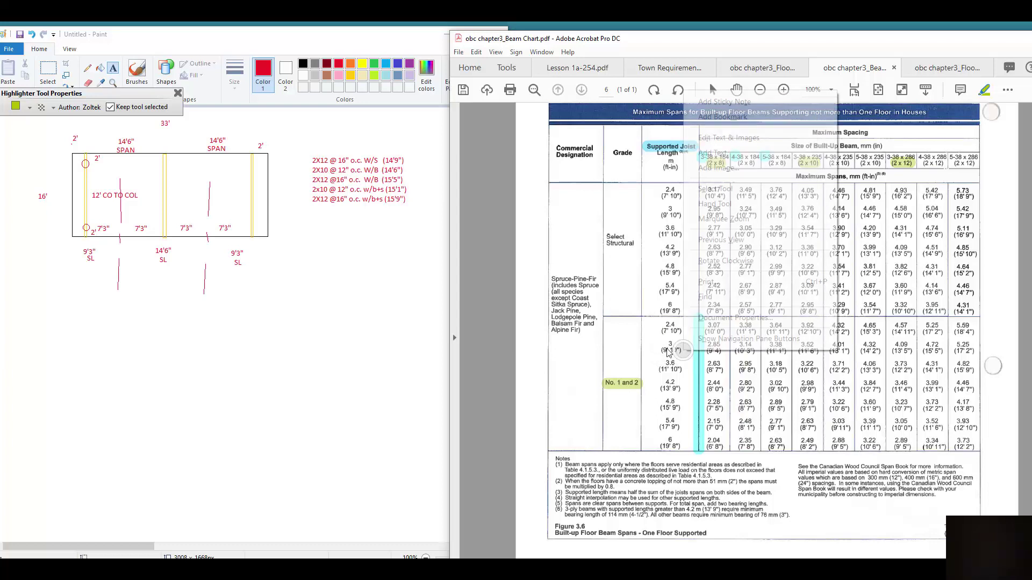
pyautogui.click(668, 352)
pyautogui.moveTo(661, 351); pyautogui.dragTo(681, 350)
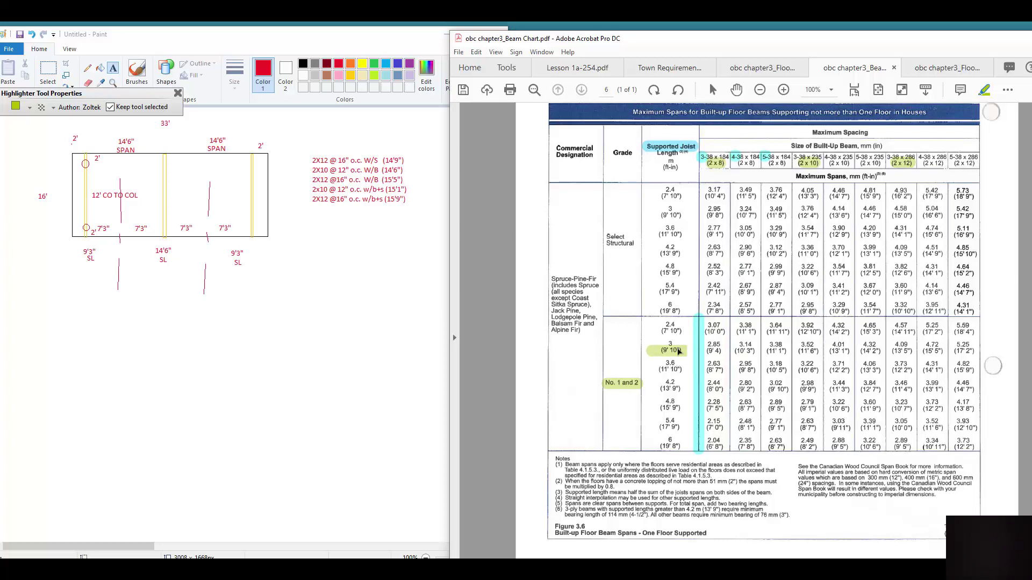
# Highlight the 4.01 (13'1") and 4.09 (13'5") span values in that row
pyautogui.click(676, 150)
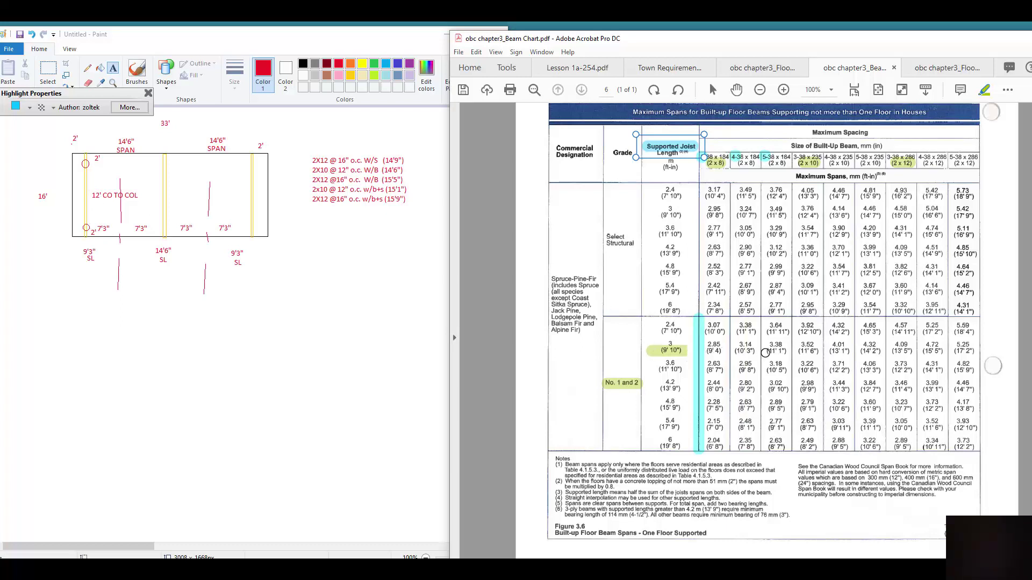
pyautogui.click(836, 353)
pyautogui.rightClick(850, 352)
pyautogui.click(841, 356)
pyautogui.rightClick(830, 361)
pyautogui.click(836, 360)
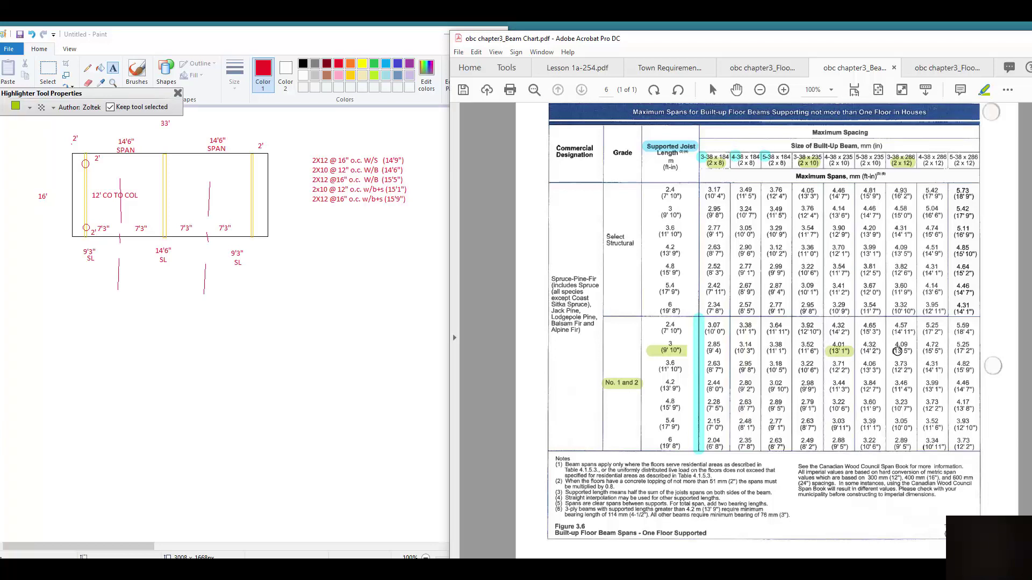
pyautogui.moveTo(894, 350); pyautogui.dragTo(914, 352)
# Start a Paint note reading BEAM 1 - SL = 9'3" (9'10") and widen it
pyautogui.click(114, 69)
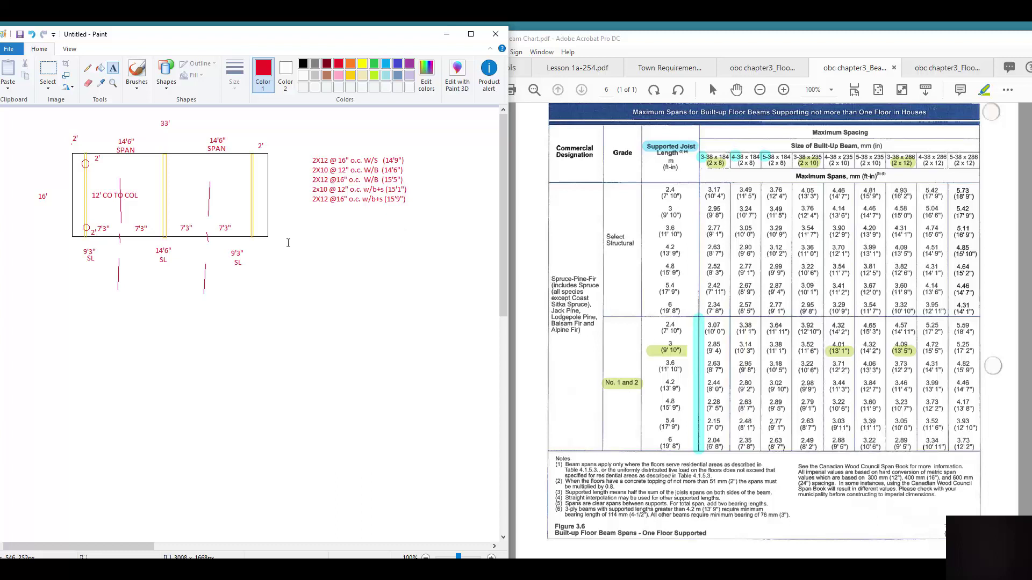
pyautogui.click(311, 243)
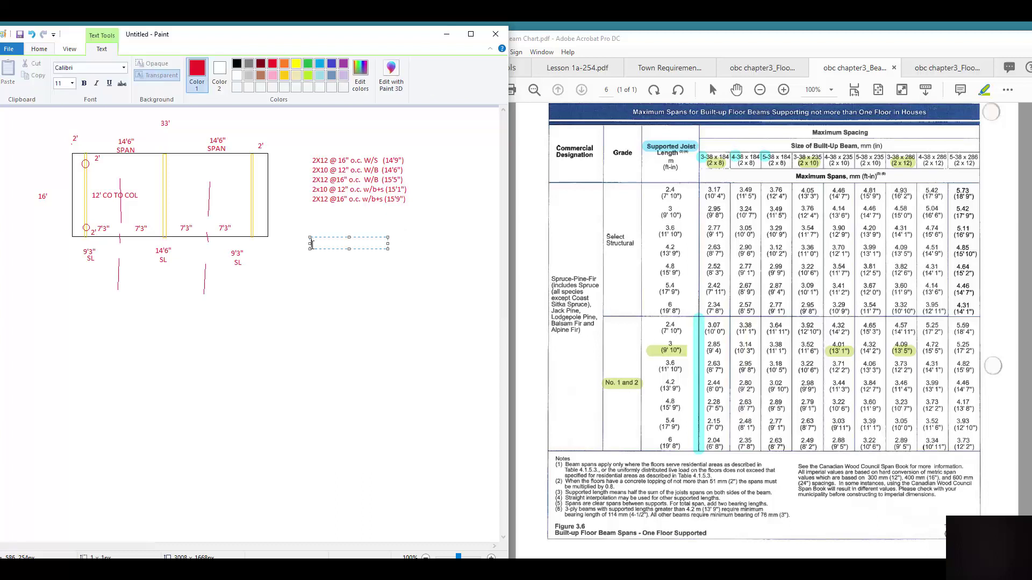
pyautogui.write('2X12')
pyautogui.press('BackSpace')
pyautogui.press('BackSpace')
pyautogui.press('BackSpace')
pyautogui.press('BackSpace')
pyautogui.write('BEAM 1')
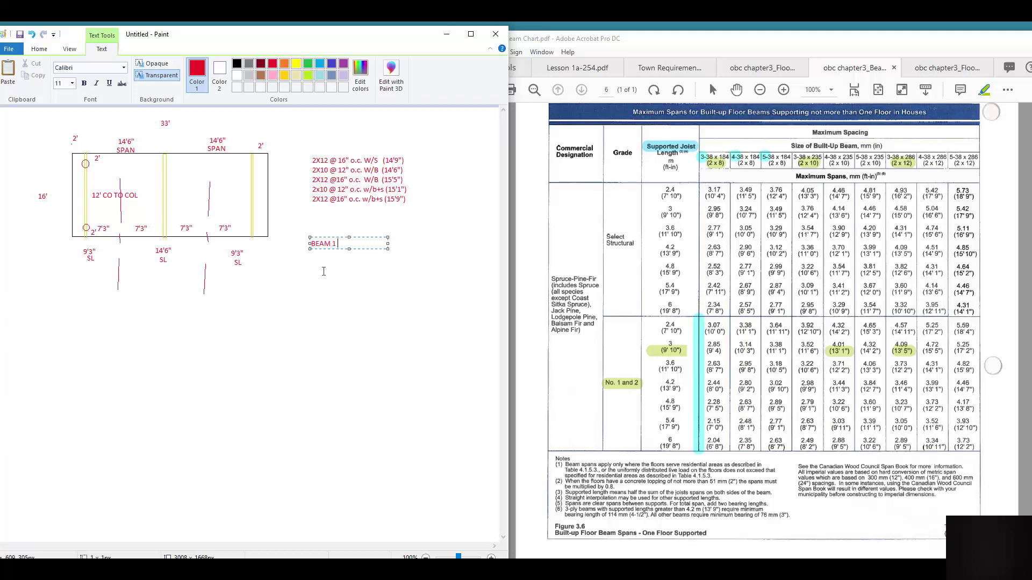
pyautogui.write(" - SL = 9'3")
pyautogui.write('"  (9\'10"')
pyautogui.moveTo(388, 250); pyautogui.dragTo(428, 246)
# Add the ply lines 4PLY - 2"X10 BUWB and 3PLY - 2"X12" BUWB under Beam 1
pyautogui.press('Return')
pyautogui.write('2"X')
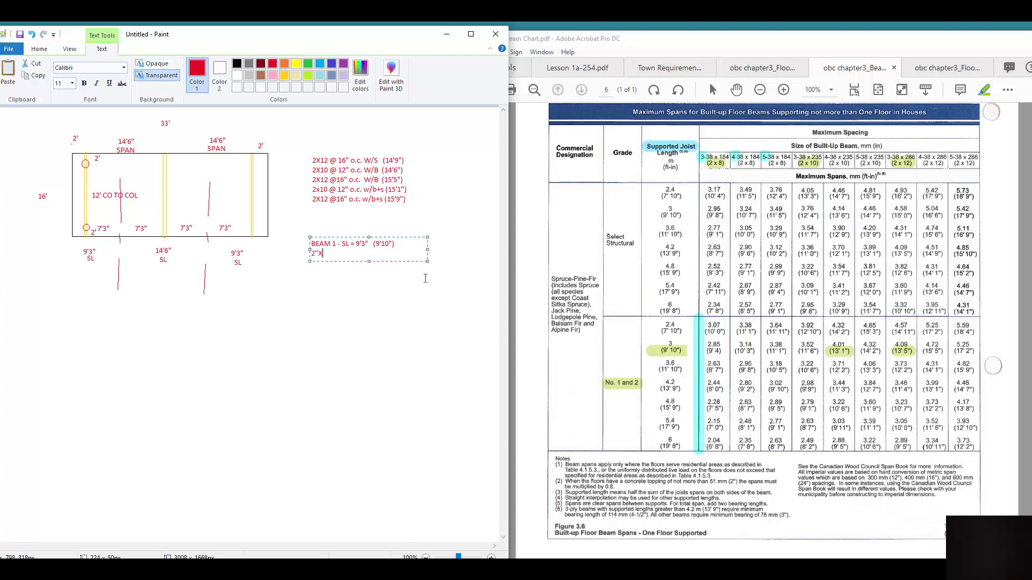
pyautogui.write('10')
pyautogui.write('4PLY ')
pyautogui.write('- 2"X10')
pyautogui.write(' BU')
pyautogui.write('WB')
pyautogui.press('Return')
pyautogui.write('3PLY - 2"X12')
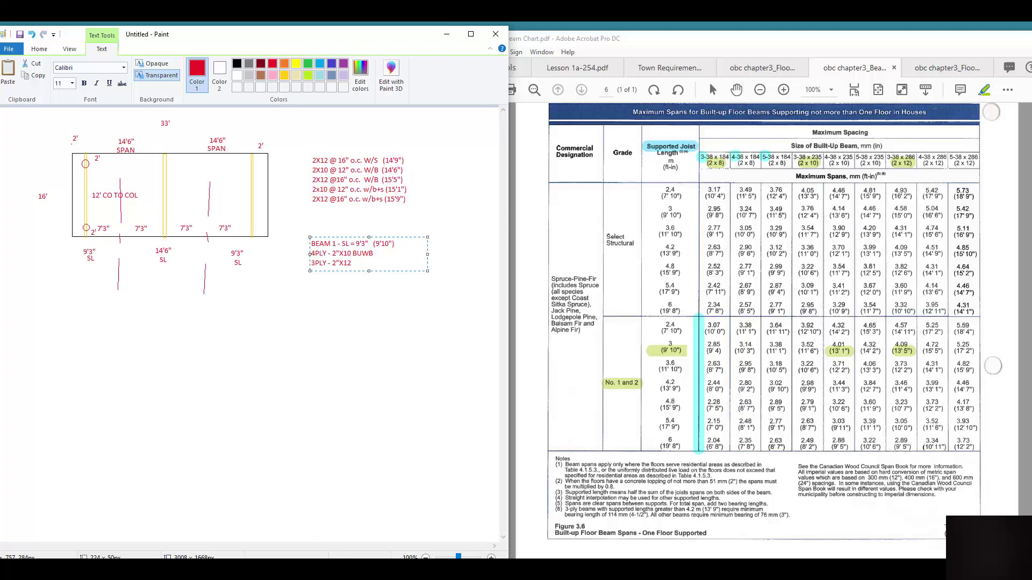
pyautogui.write('" BUWB')
# Close the quote after X10 and start a new line BEAM 2 - SL=14'6"
pyautogui.click(352, 253)
pyautogui.write('"')
pyautogui.hotkey('ctrl', 'End')
pyautogui.press('Return')
pyautogui.press('Return')
pyautogui.write('bEAM 2')
pyautogui.press('BackSpace')
pyautogui.press('BackSpace')
pyautogui.press('BackSpace')
pyautogui.press('BackSpace')
pyautogui.write("BEAM 2 - SL=14'6")
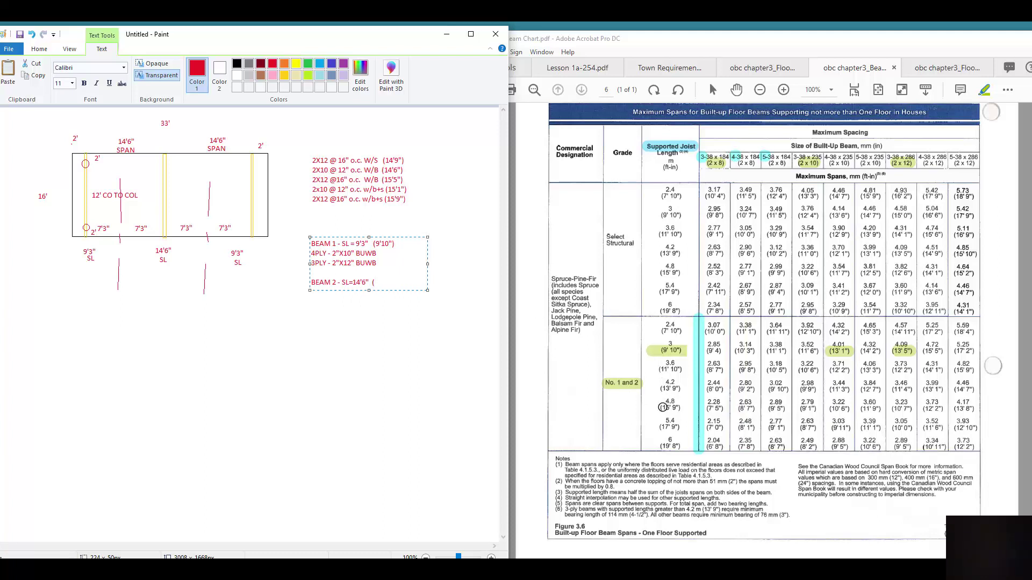
# Highlight 4.8 (15'9") in the chart, finish Beam 2's (15'9") span, and highlight 3.73 (12'2")
pyautogui.click(663, 407)
pyautogui.moveTo(660, 407); pyautogui.dragTo(686, 408)
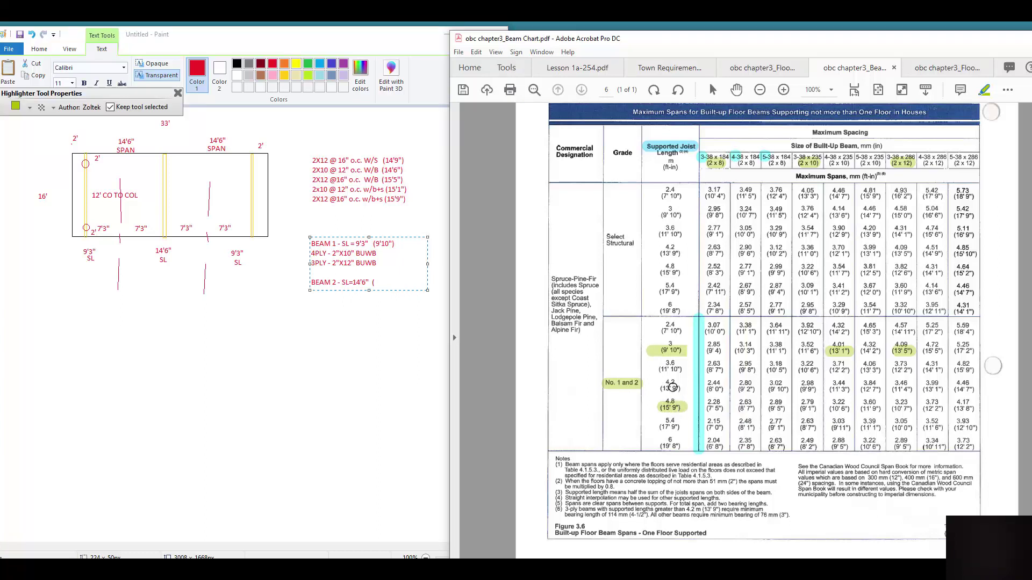
pyautogui.click(445, 327)
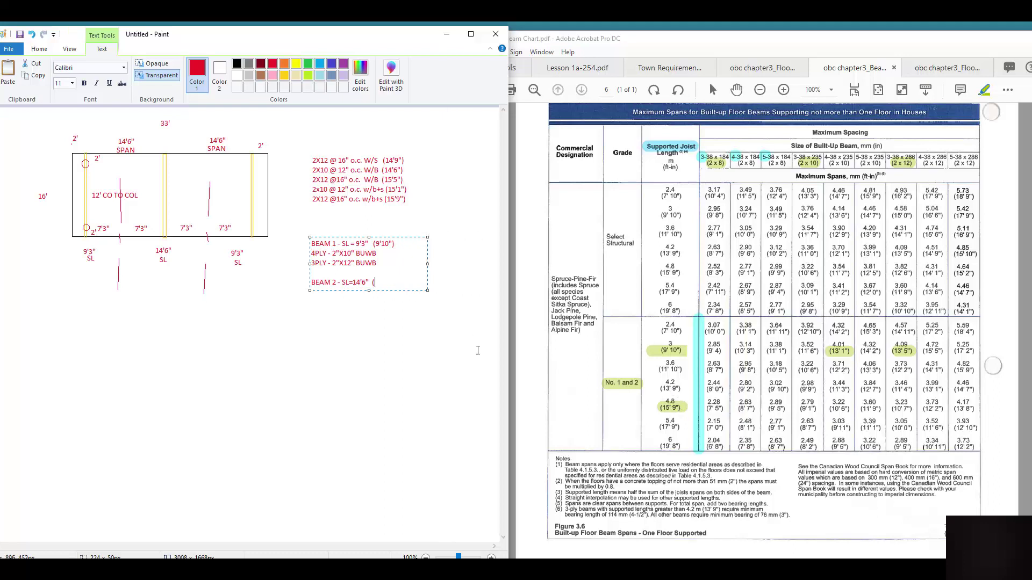
pyautogui.write('15\'9")')
pyautogui.press('Return')
pyautogui.click(928, 409)
pyautogui.moveTo(924, 408); pyautogui.dragTo(976, 409)
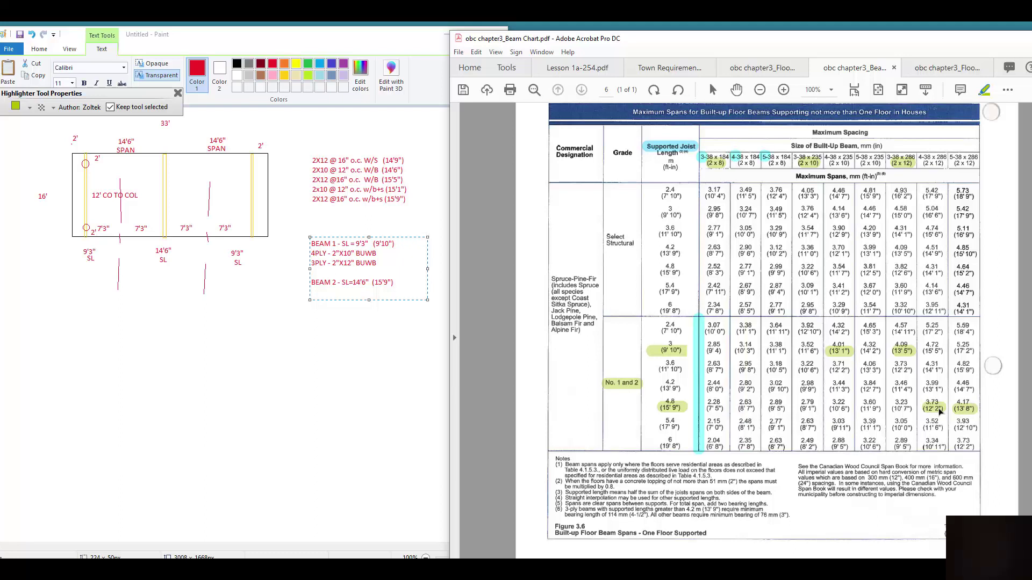
# Type Beam 2's 4PLY - 2"X12" BUWB (12'2") line and begin a 5PLY - 2" line
pyautogui.click(392, 284)
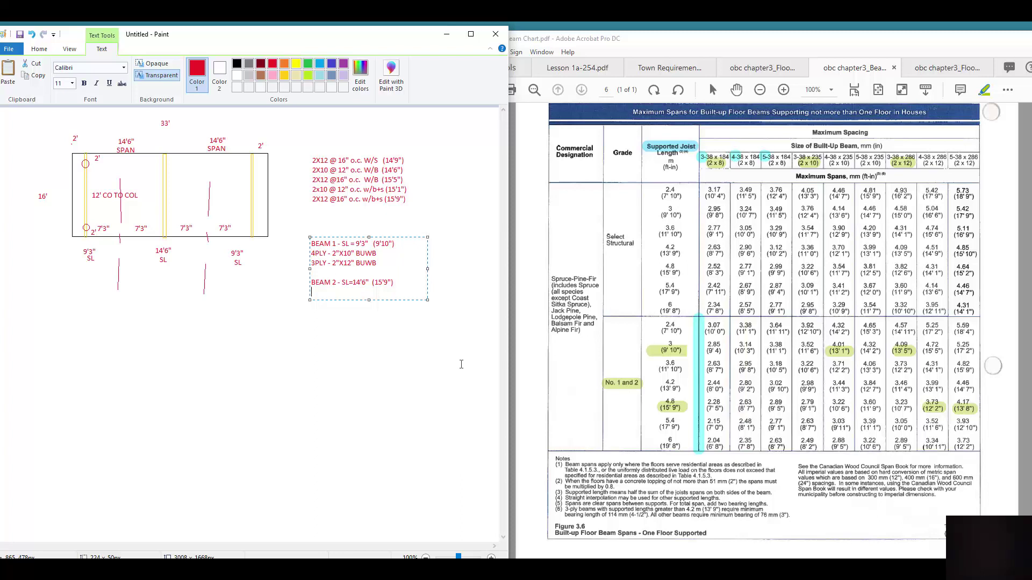
pyautogui.write('PLY 2')
pyautogui.press('BackSpace')
pyautogui.write('- 2"X12" BUWB (12\'2")')
pyautogui.press('Return')
pyautogui.write('5PLY - 2"12"')
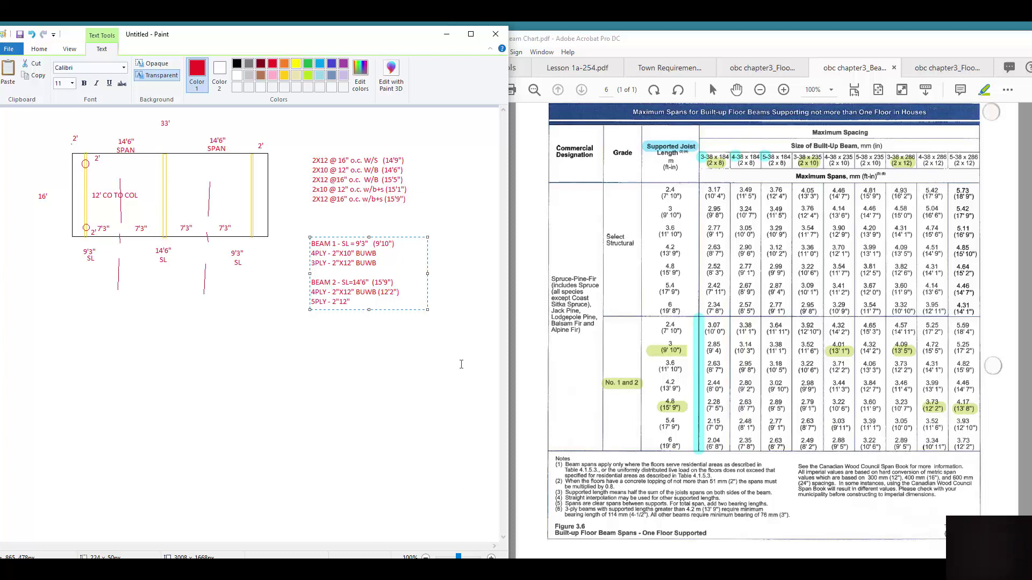
pyautogui.press('BackSpace')
pyautogui.press('BackSpace')
pyautogui.press('BackSpace')
# Finish 5PLY - 2"X12" BUWB (13'8"), add (13'1") and (13'5") to Beam 1, and add asterisks
pyautogui.write('X12"')
pyautogui.write(' BUWB')
pyautogui.write(' (')
pyautogui.write('13')
pyautogui.write("'8")
pyautogui.write('(13')
pyautogui.write("'1")
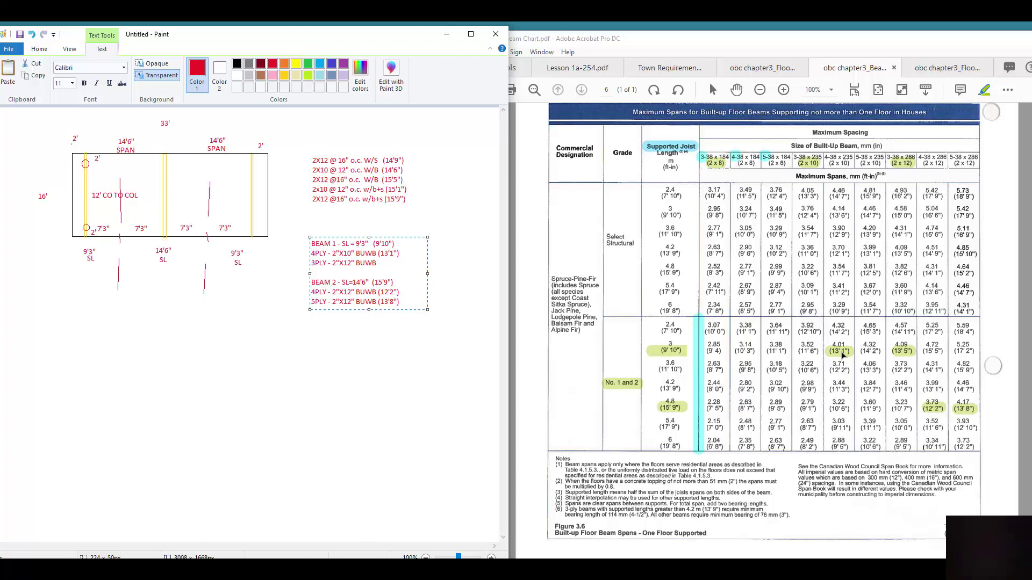
pyautogui.write("3'5")
pyautogui.write('"')
pyautogui.write('(')
pyautogui.write('*')
# Place an asterisk after the 2X10 @ 12" o.c. W/B (14'6") joist option and commit it
pyautogui.click(406, 171)
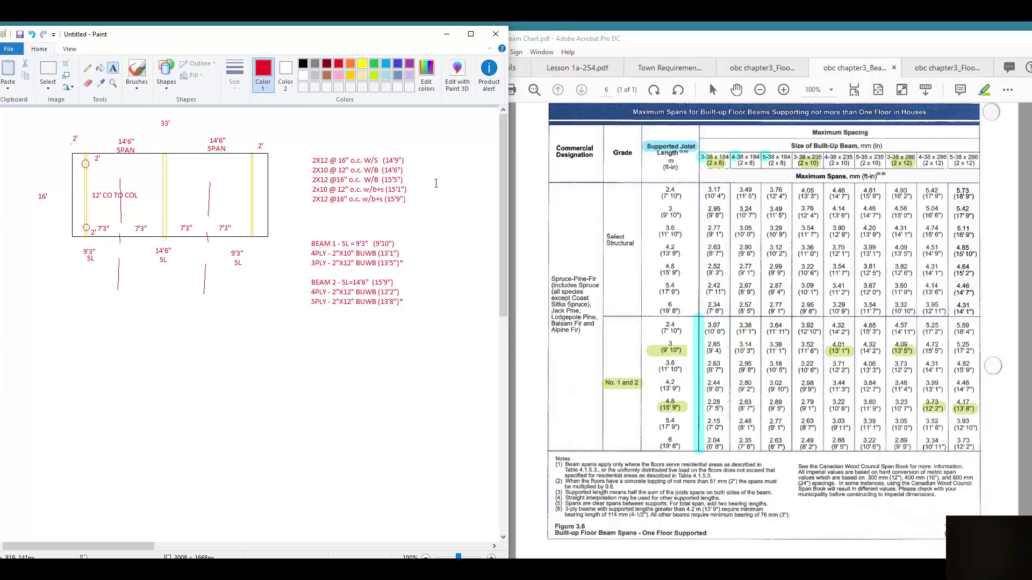
pyautogui.click(406, 170)
pyautogui.write('*')
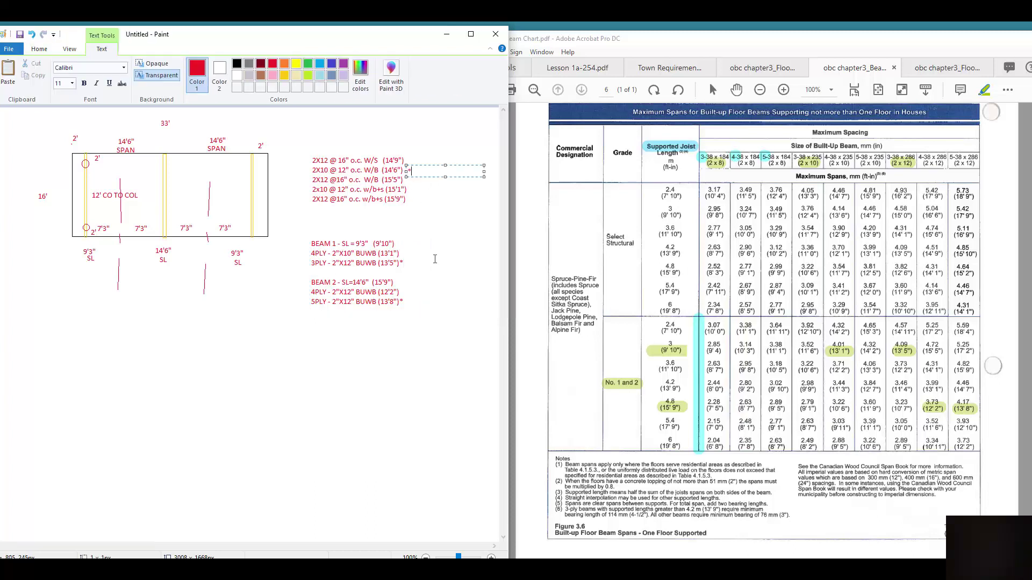
pyautogui.click(381, 355)
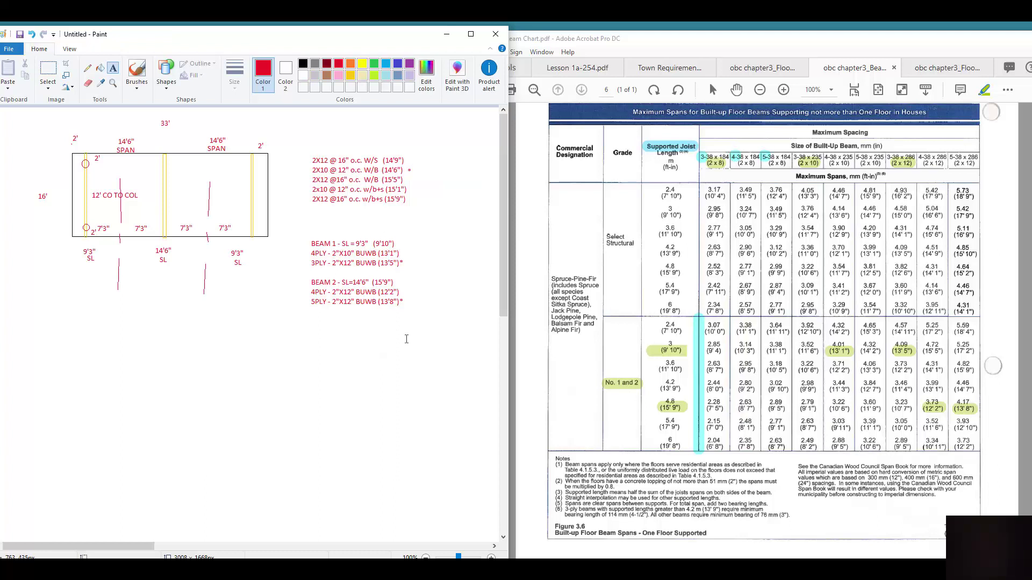